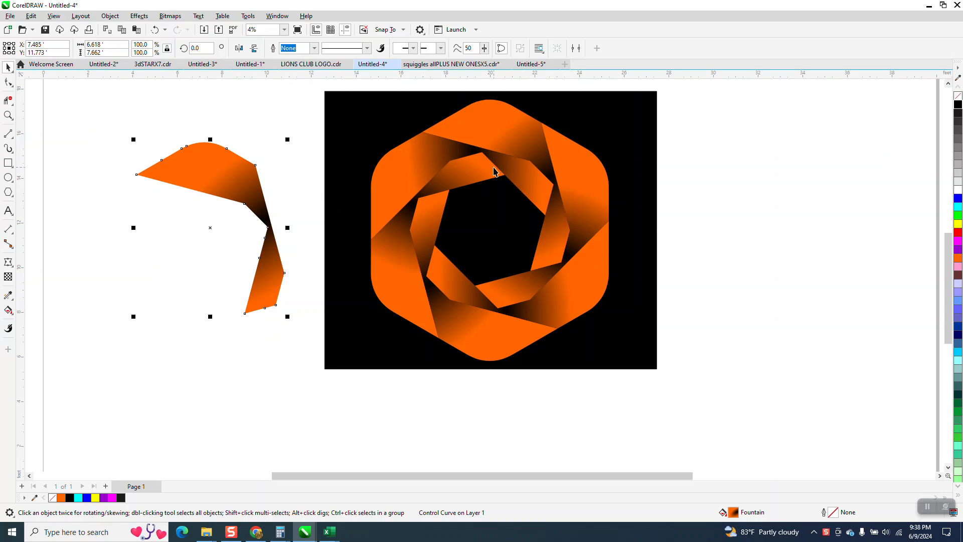
# Step: Reshape the separate ribbon piece's elliptical fountain fill, placing black at its inner bend and orange near its rounded upper edge
pyautogui.click(14, 320)
pyautogui.click(35, 308)
pyautogui.moveTo(261, 220)
pyautogui.mouseDown()
pyautogui.moveTo(237, 183)
pyautogui.moveTo(268, 235)
pyautogui.mouseUp()
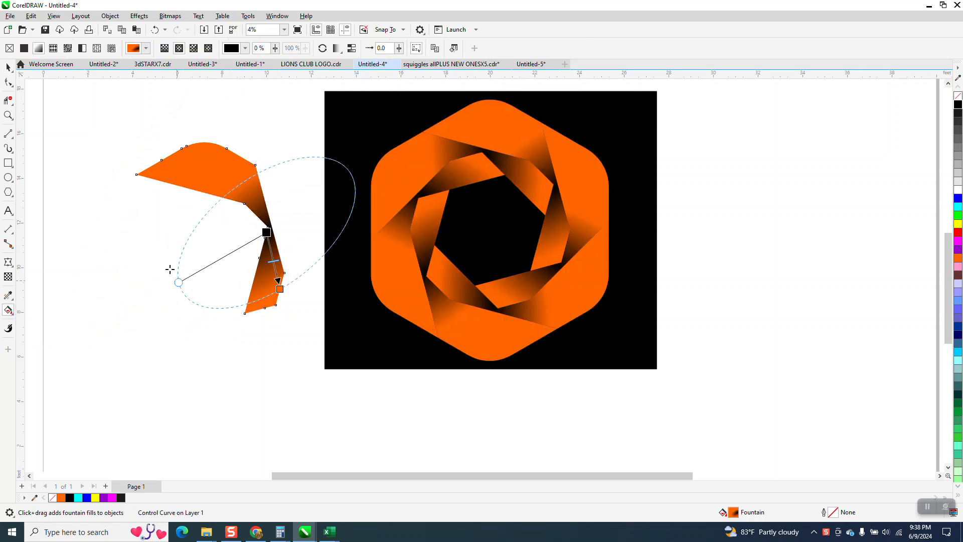
pyautogui.moveTo(175, 278); pyautogui.dragTo(153, 191)
pyautogui.moveTo(280, 289)
pyautogui.mouseDown()
pyautogui.moveTo(197, 290)
pyautogui.moveTo(209, 281)
pyautogui.moveTo(254, 287)
pyautogui.moveTo(266, 262)
pyautogui.moveTo(252, 311)
pyautogui.moveTo(266, 293)
pyautogui.mouseUp()
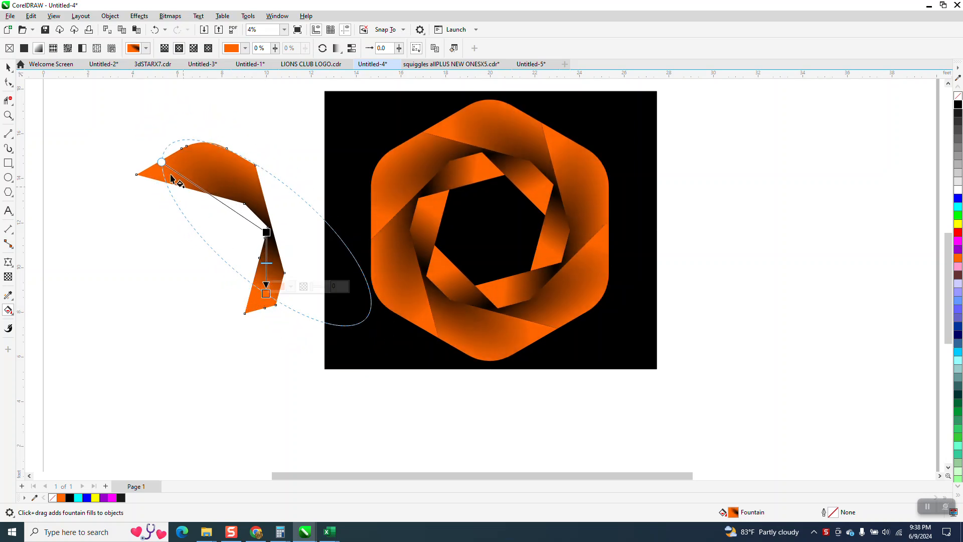
pyautogui.moveTo(157, 161); pyautogui.dragTo(245, 203)
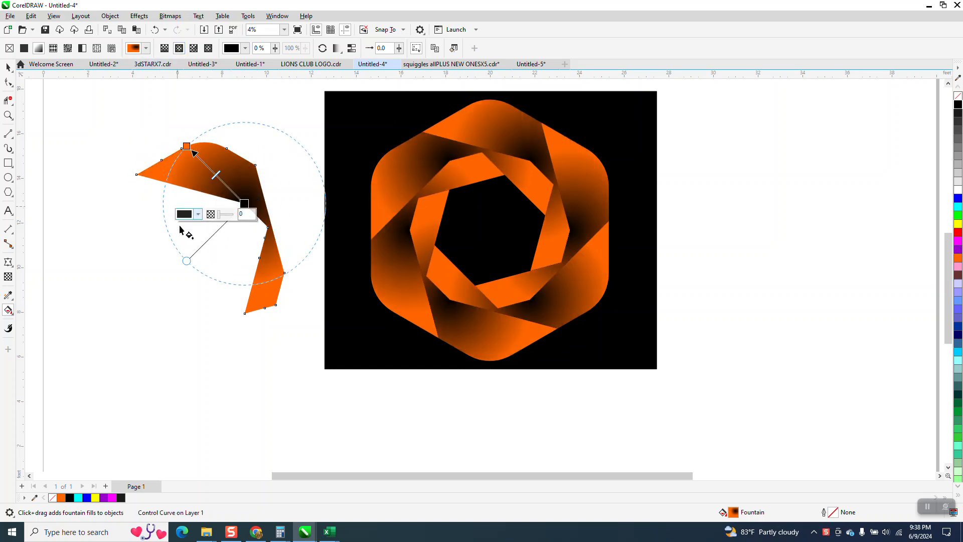
pyautogui.moveTo(187, 260); pyautogui.dragTo(190, 275)
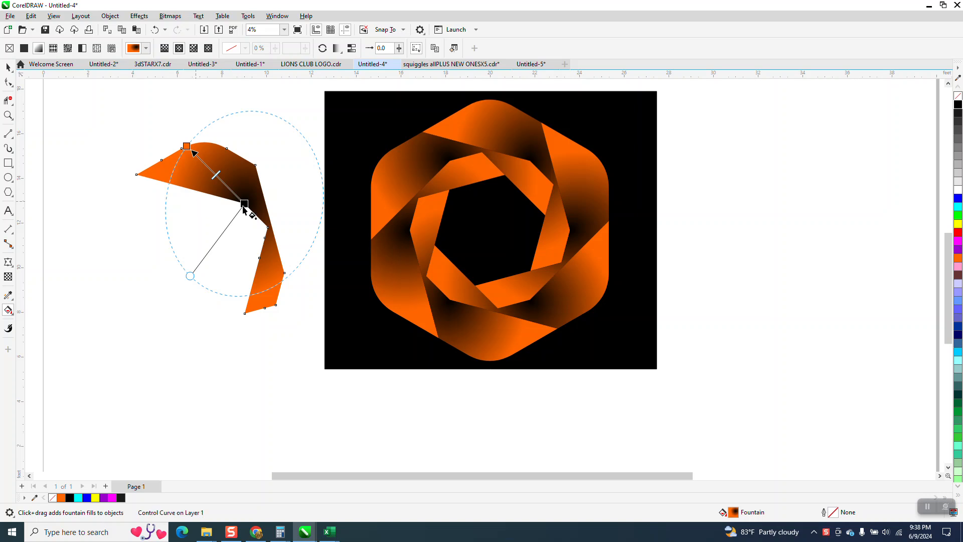
# Step: Move the ribbon piece and the finished ring on its black background together off the page, to its right side
pyautogui.press('space')
pyautogui.scroll(-1, 325, 279)
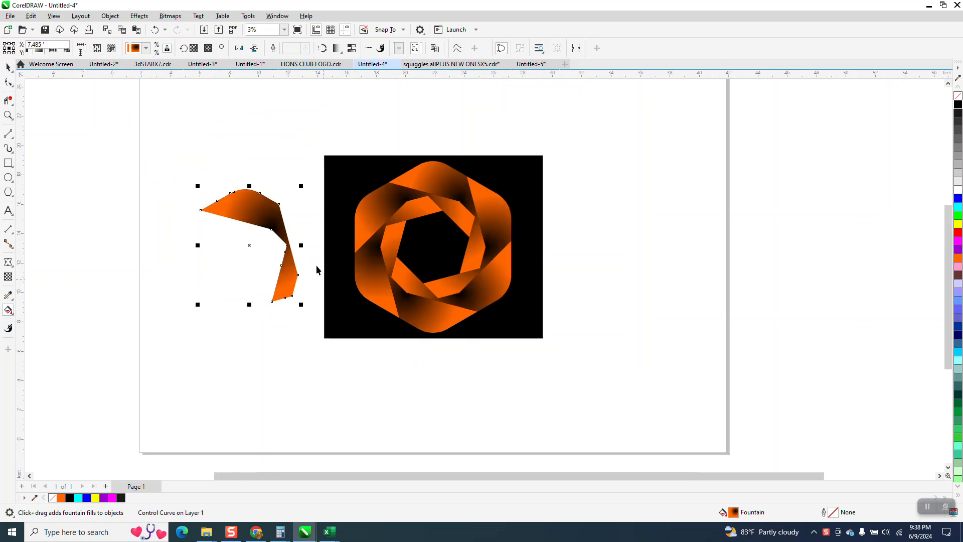
pyautogui.scroll(-1, 316, 270)
pyautogui.moveTo(309, 269); pyautogui.dragTo(530, 346)
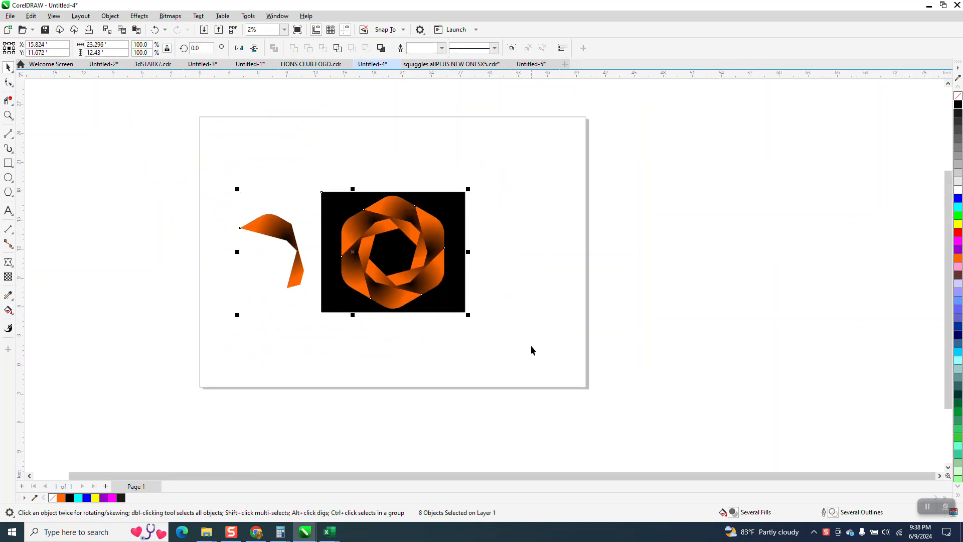
pyautogui.moveTo(430, 269); pyautogui.dragTo(786, 287)
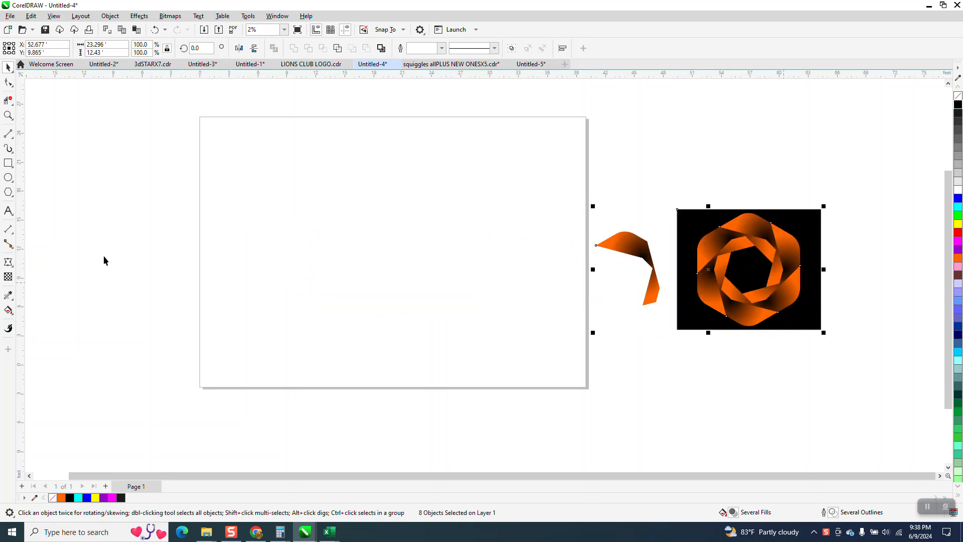
# Step: Draw a polygon about 14.2 ft wide and 16.4 ft high, give it 6 sides, and centre it on the page
pyautogui.click(15, 200)
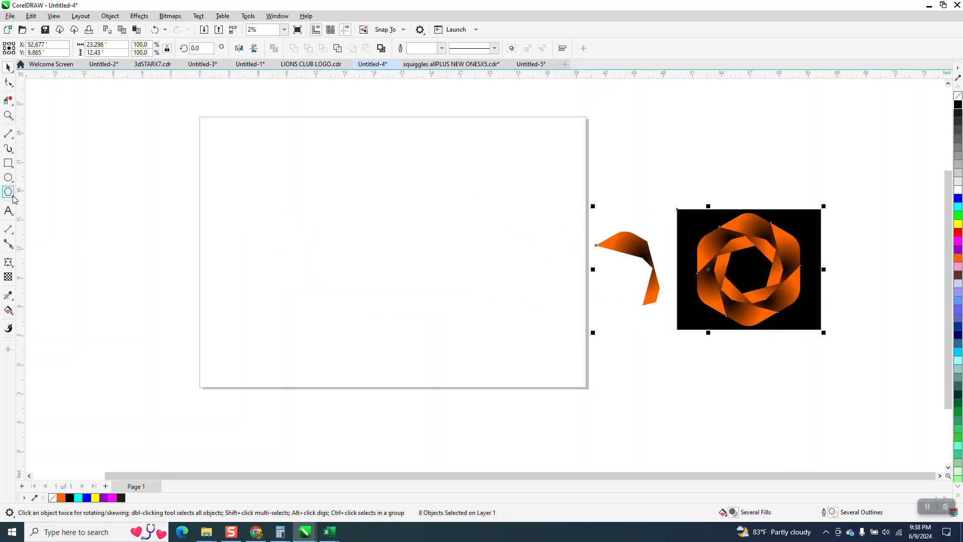
pyautogui.click(50, 193)
pyautogui.moveTo(484, 181); pyautogui.dragTo(321, 345)
pyautogui.click(298, 51)
pyautogui.click(298, 50)
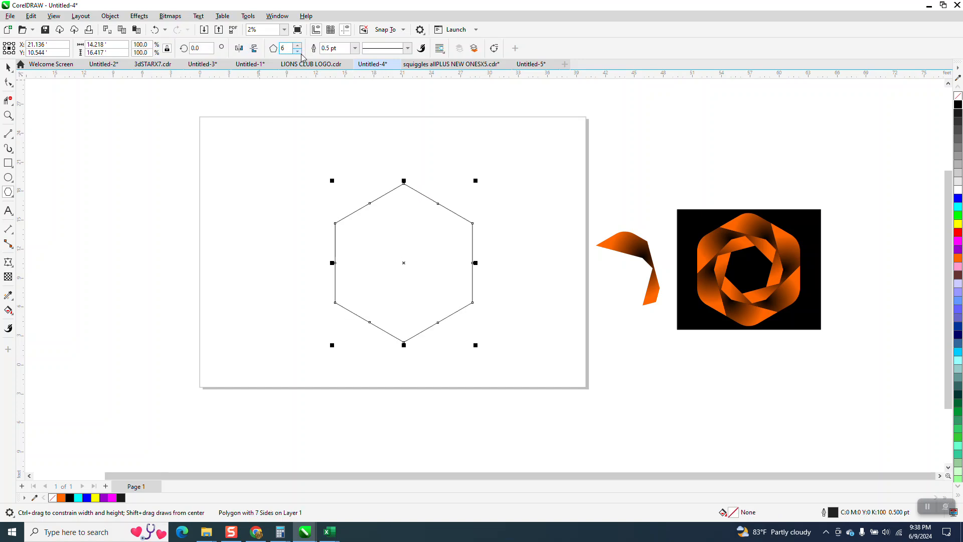
pyautogui.press('p')
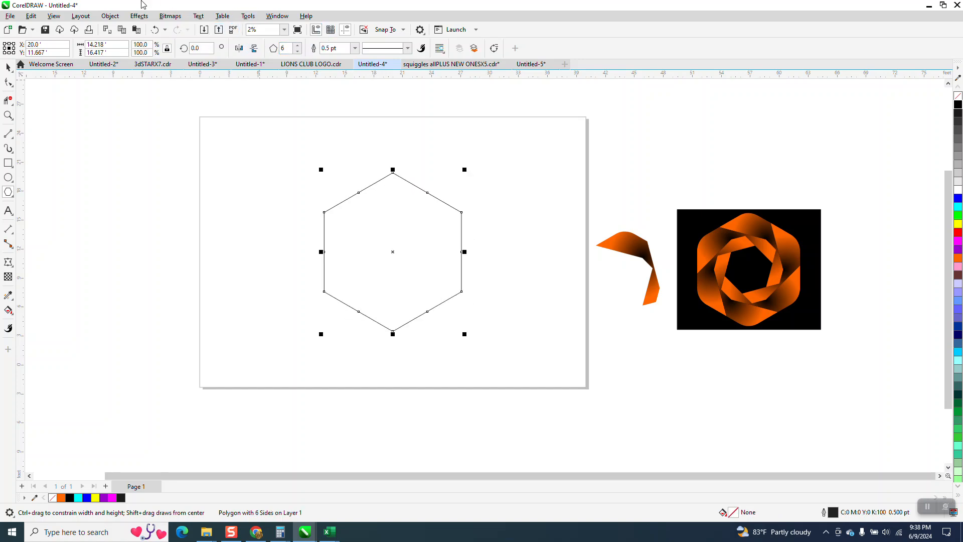
# Step: Convert the hexagon to curves and open the corner rounding settings for it
pyautogui.click(111, 16)
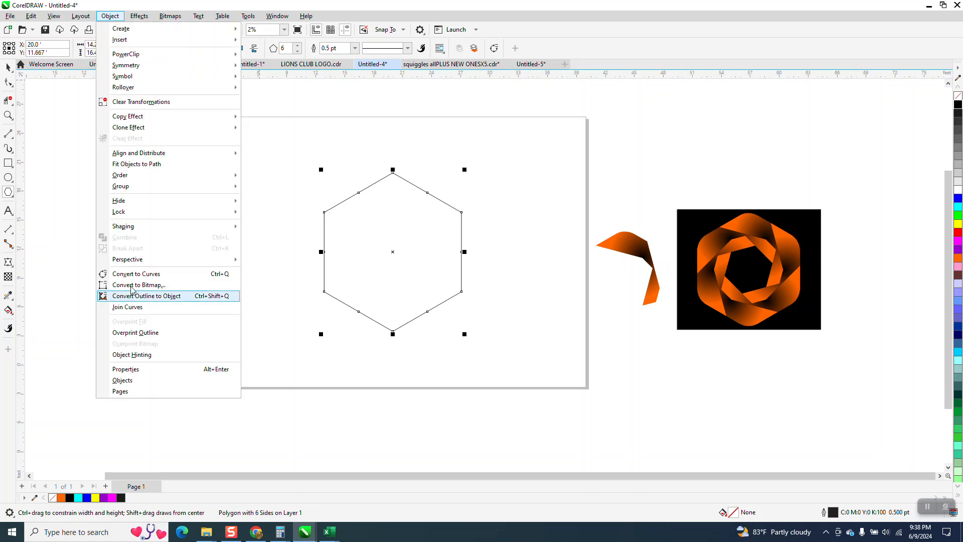
pyautogui.press('Escape')
pyautogui.hotkey('ctrl', 'q')
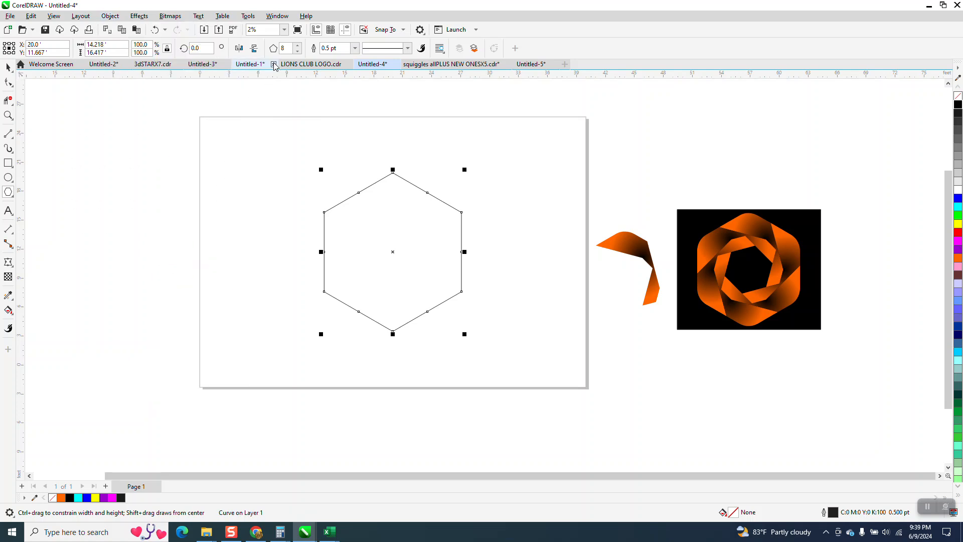
pyautogui.click(278, 16)
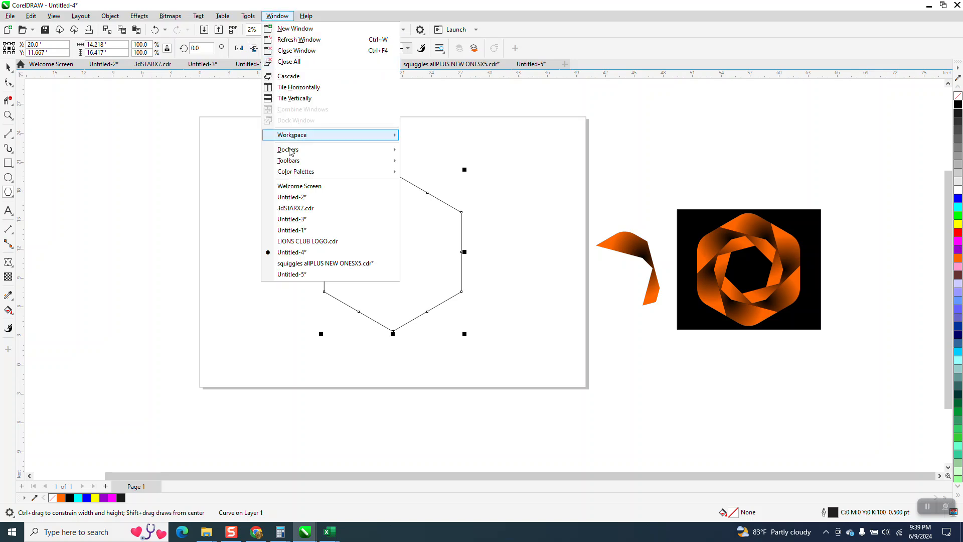
pyautogui.moveTo(311, 150)
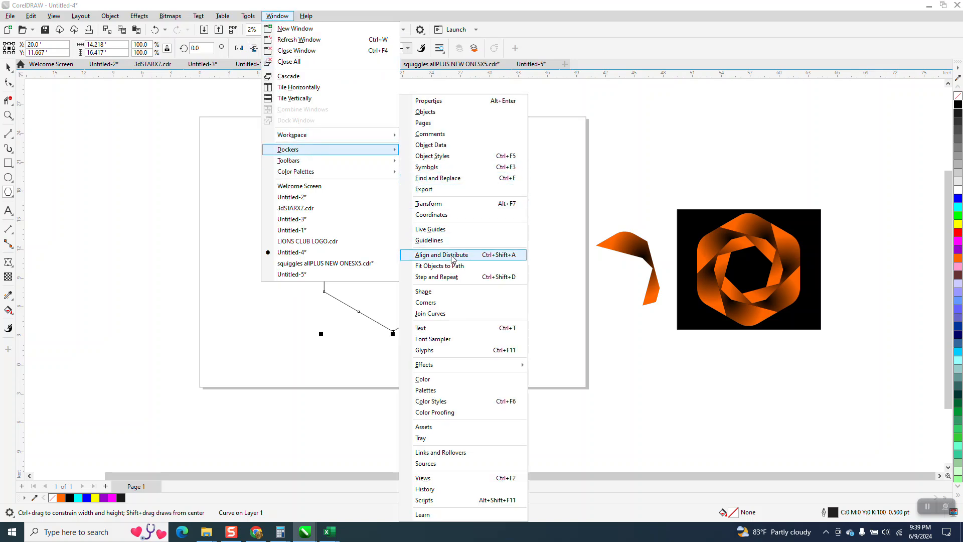
pyautogui.click(427, 302)
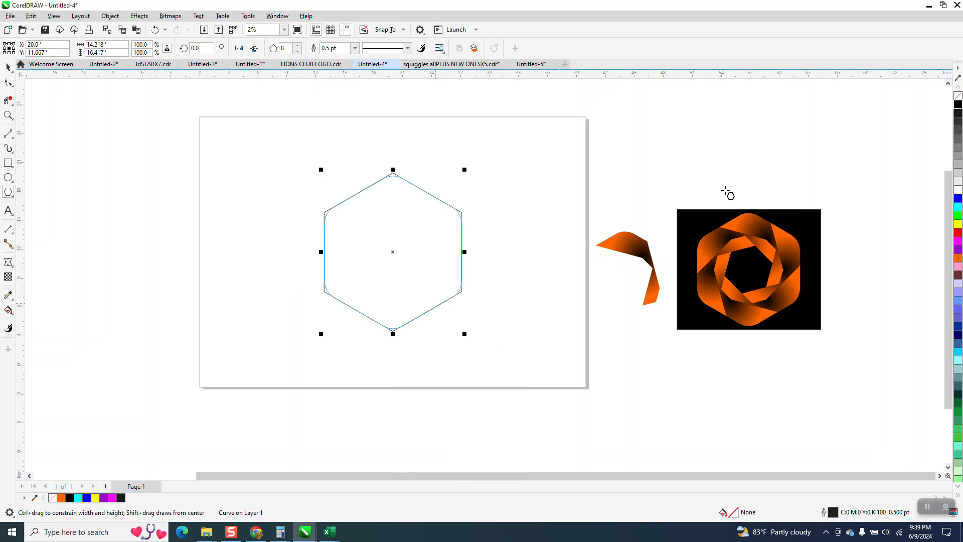
# Step: Try filleting the hexagon's corners with radii of 4 ft and 2 ft, undoing each attempt
pyautogui.click(858, 122)
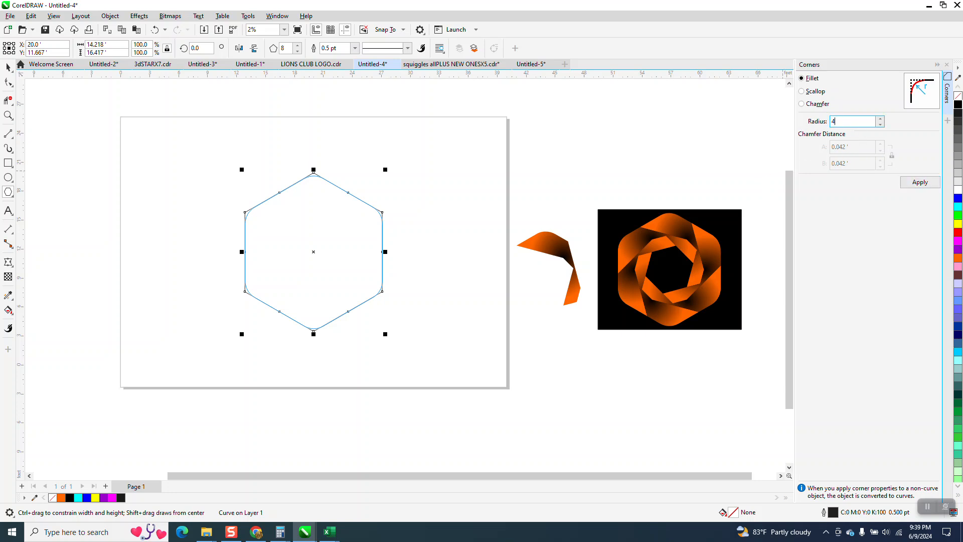
pyautogui.click(920, 182)
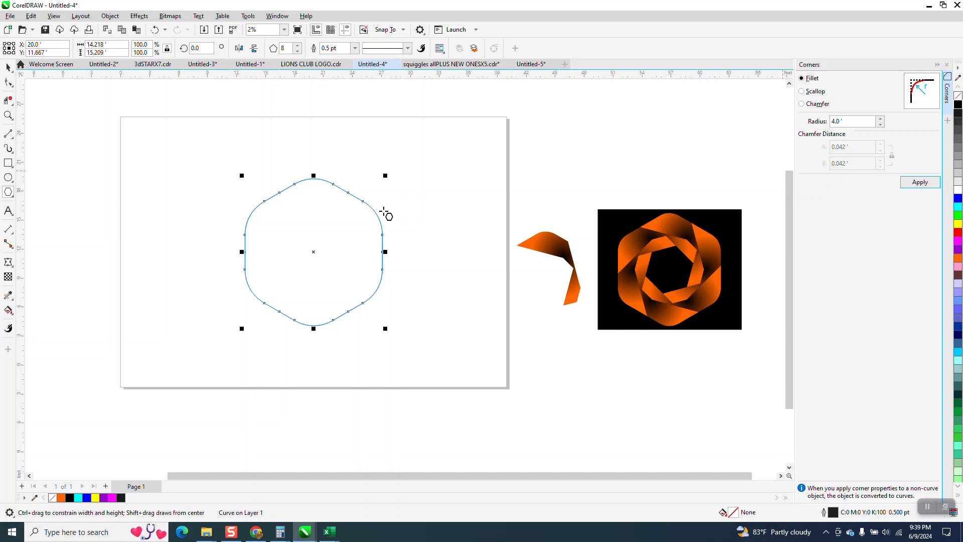
pyautogui.click(155, 30)
pyautogui.moveTo(852, 121); pyautogui.dragTo(786, 137)
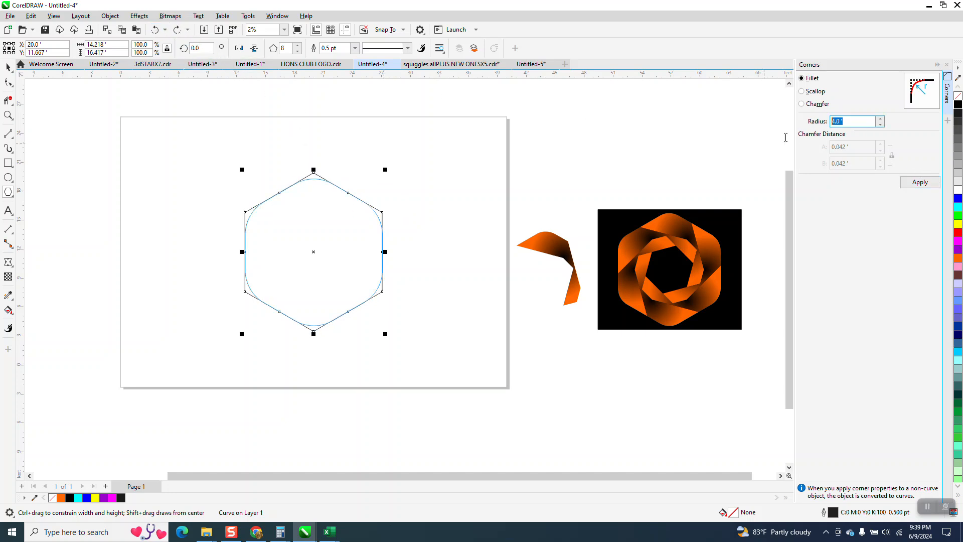
pyautogui.write('2')
pyautogui.press('Return')
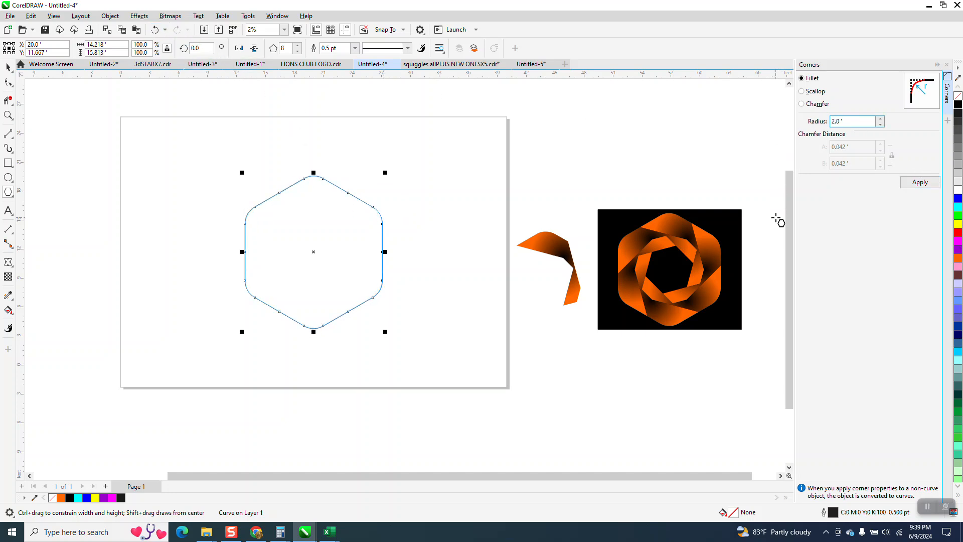
pyautogui.click(154, 30)
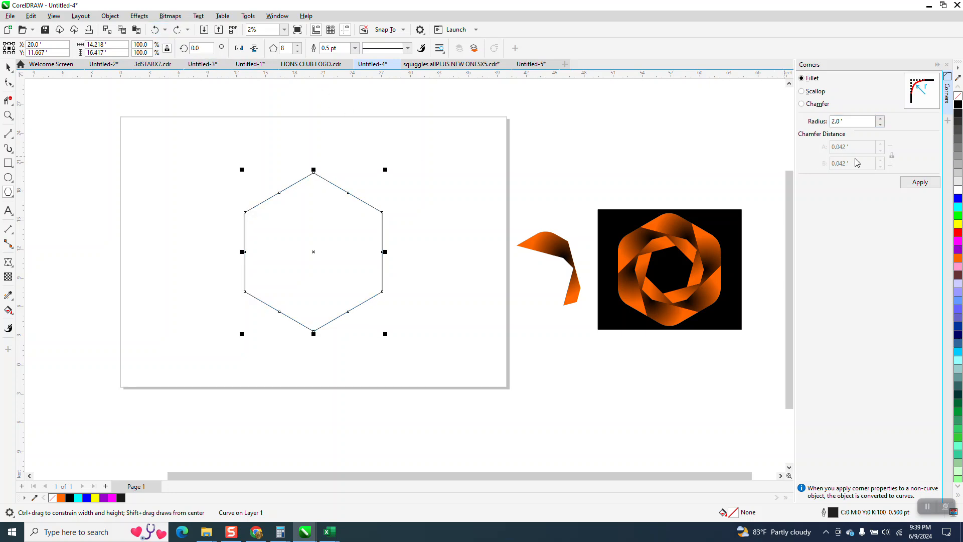
# Step: Fillet the hexagon's corners with a radius of 2.5 ft
pyautogui.moveTo(853, 122); pyautogui.dragTo(798, 140)
pyautogui.write('2.5')
pyautogui.press('Return')
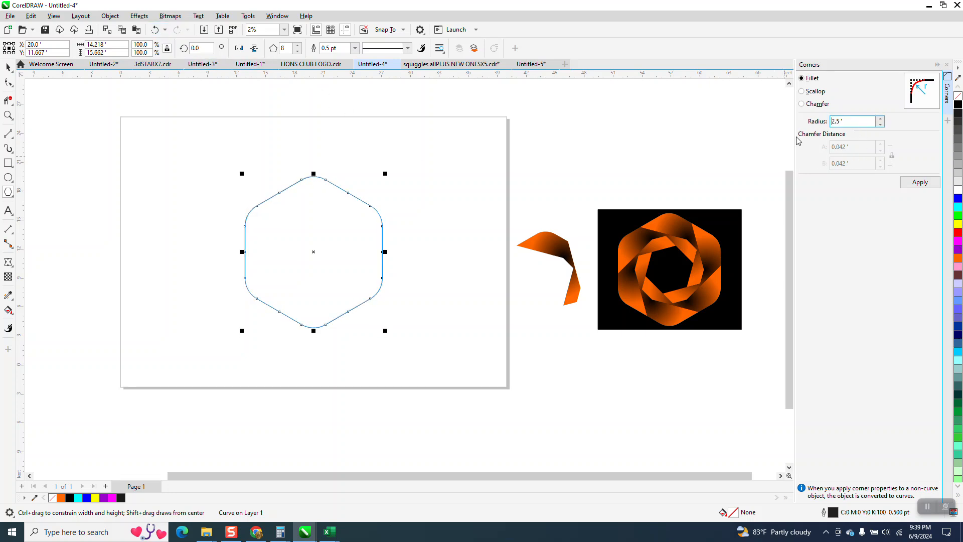
# Step: Draw a square with sides of about 6.7 ft at the hexagon's upper left and rotate it 45 degrees
pyautogui.click(8, 165)
pyautogui.moveTo(214, 161); pyautogui.dragTo(197, 226)
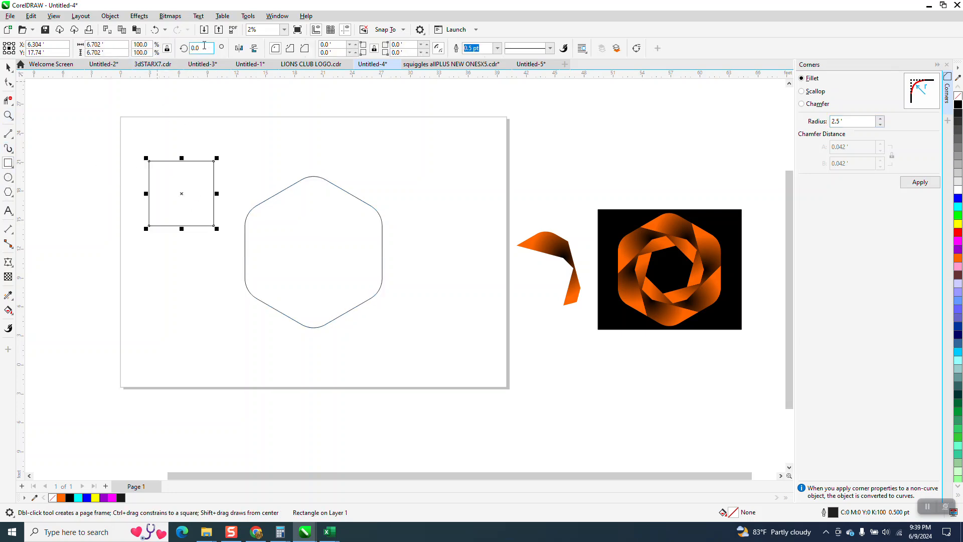
pyautogui.write('45')
pyautogui.press('Return')
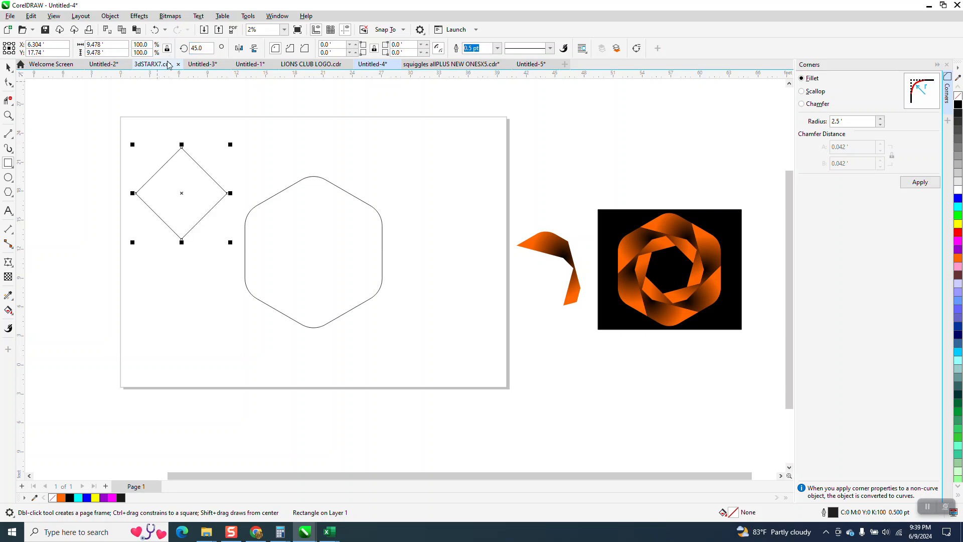
# Step: Centre the rotated square on the page and scale it down around its centre to about 80.5%
pyautogui.press('p')
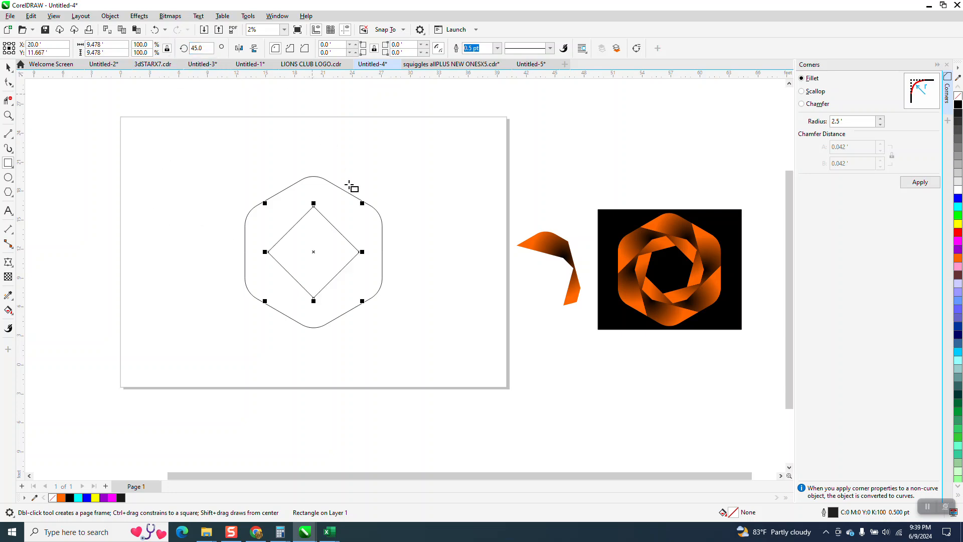
pyautogui.moveTo(362, 201); pyautogui.dragTo(354, 212)
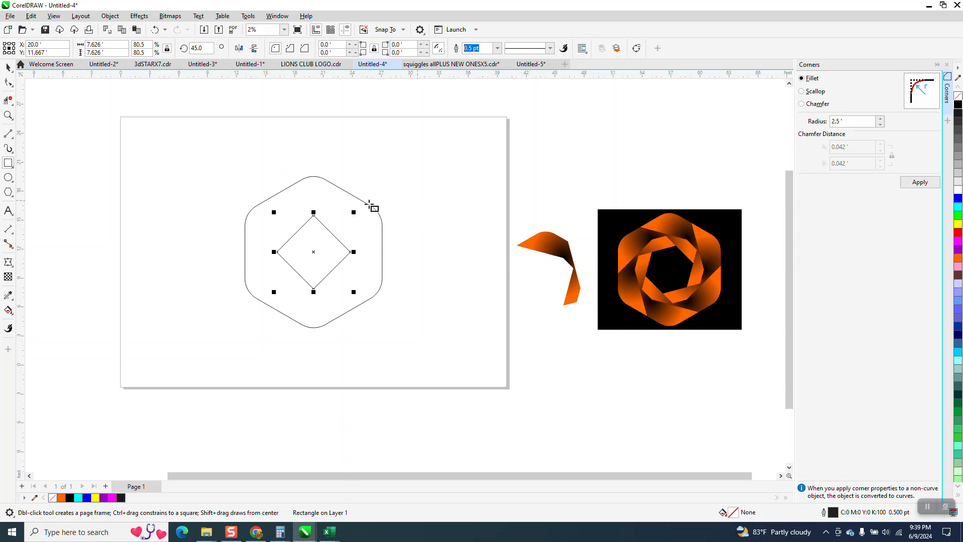
# Step: Draw a tall rectangle about 2.3 ft wide and 13.2 ft high, rising from the diamond's right corner
pyautogui.click(8, 116)
pyautogui.click(361, 253)
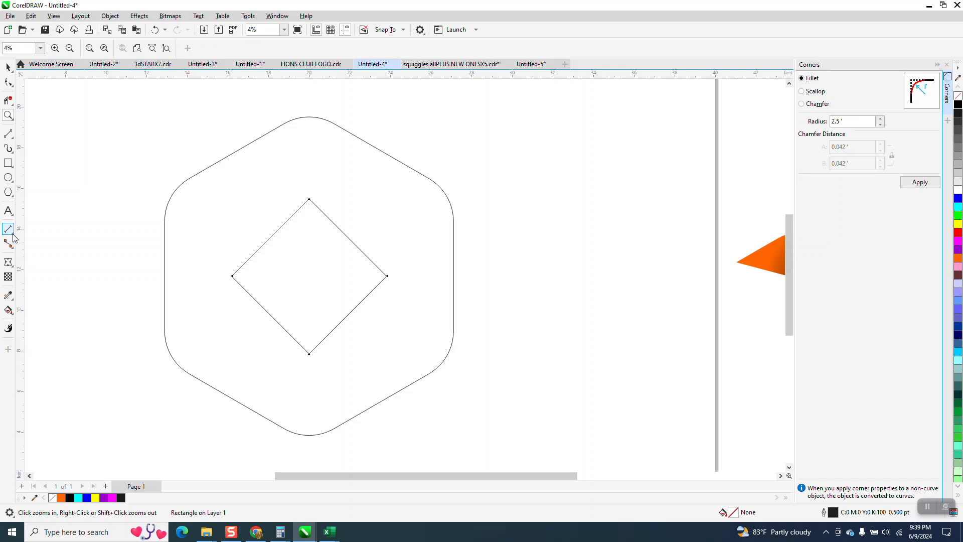
pyautogui.click(8, 163)
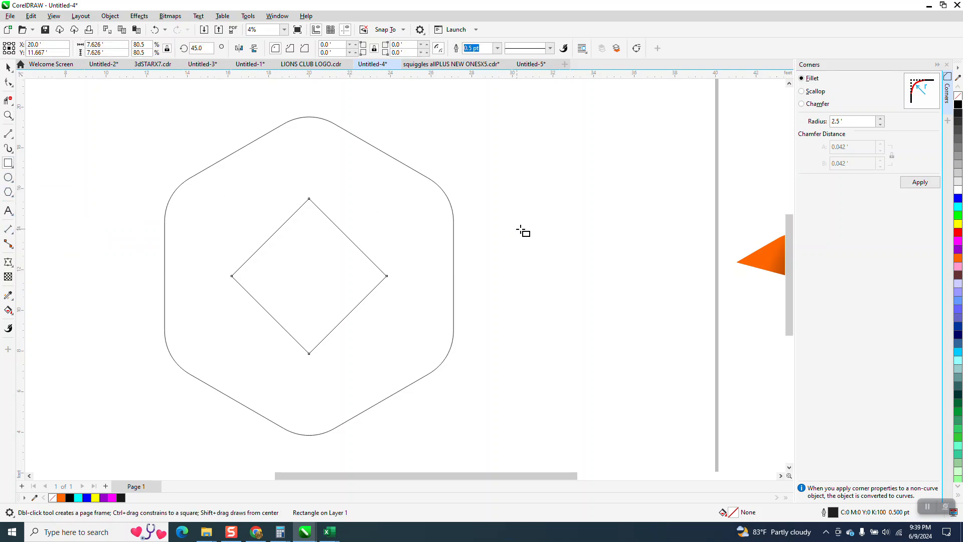
pyautogui.moveTo(585, 152); pyautogui.dragTo(391, 277)
pyautogui.press('space')
pyautogui.scroll(-2, 402, 318)
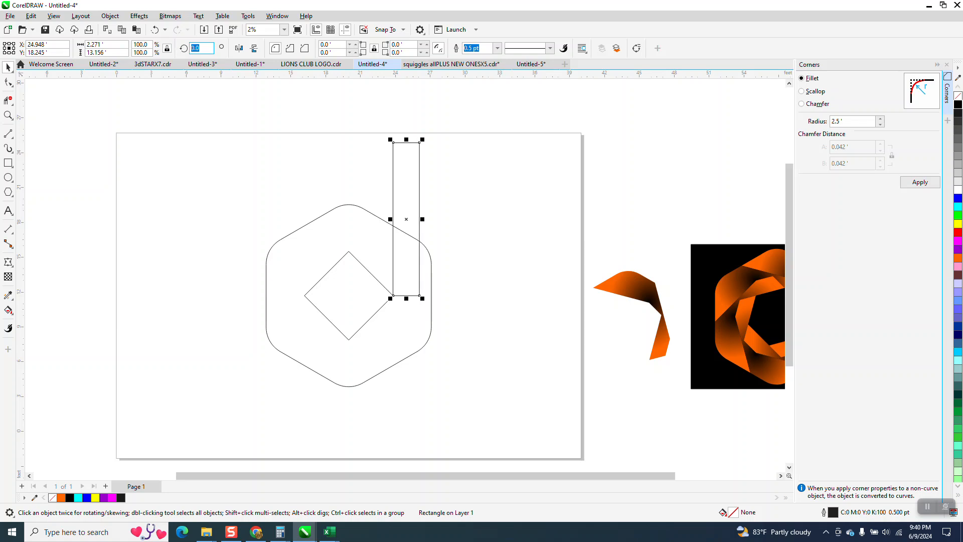
# Step: Rotate the tall rectangle 45 degrees and snap its lower corner to the diamond's right corner, along the upper-right side
pyautogui.write('45')
pyautogui.press('Return')
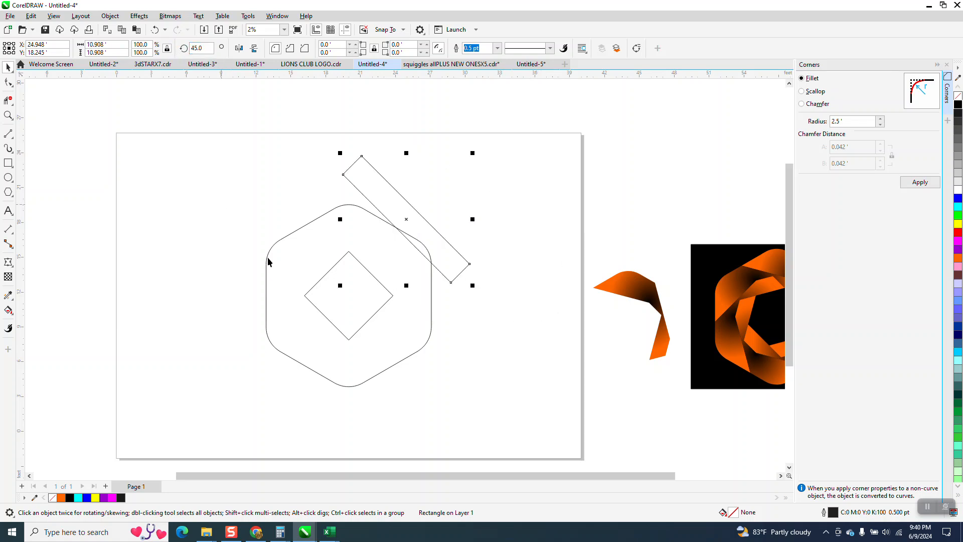
pyautogui.moveTo(451, 282); pyautogui.dragTo(393, 296)
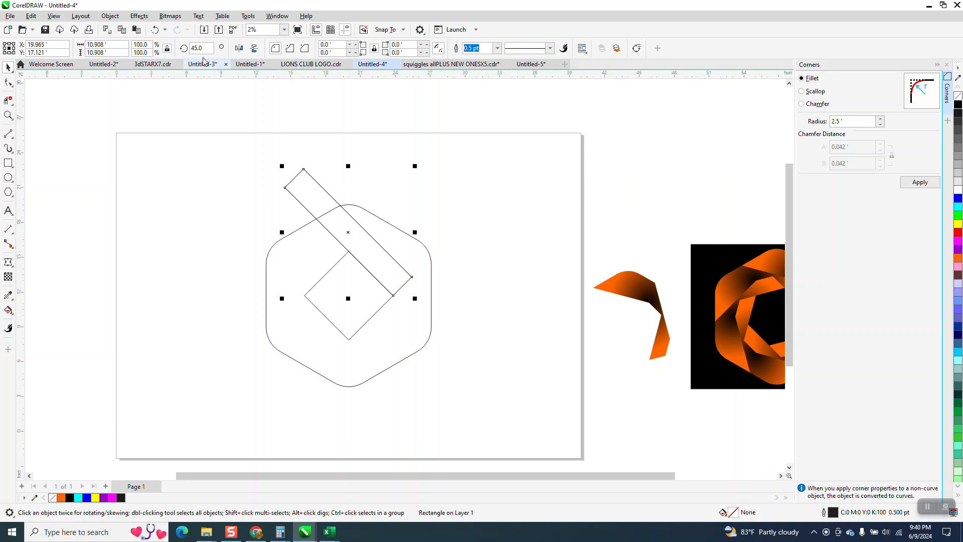
# Step: Add a copy of the strip rotated to 135 degrees, running along the diamond's upper-left side from its top corner
pyautogui.click(191, 48)
pyautogui.write('1')
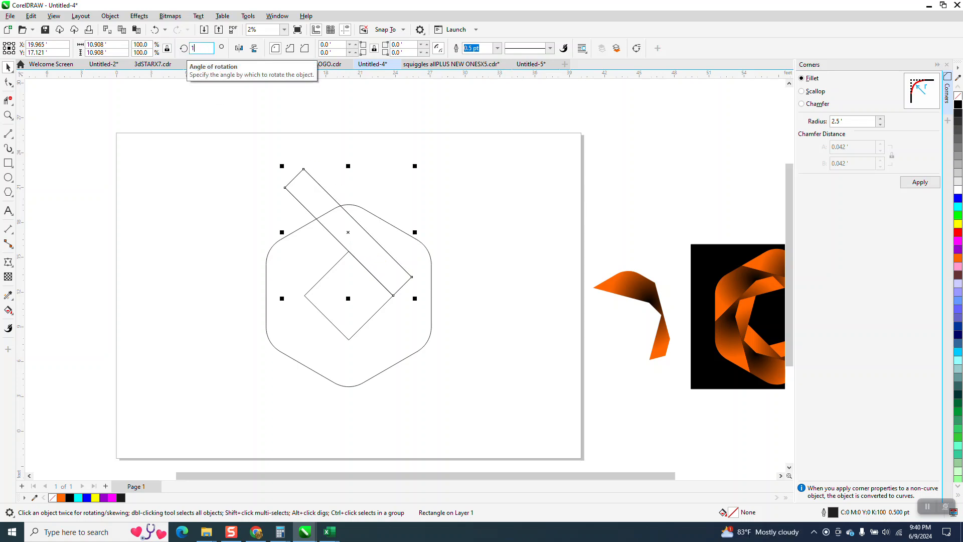
pyautogui.write('35')
pyautogui.press('Return')
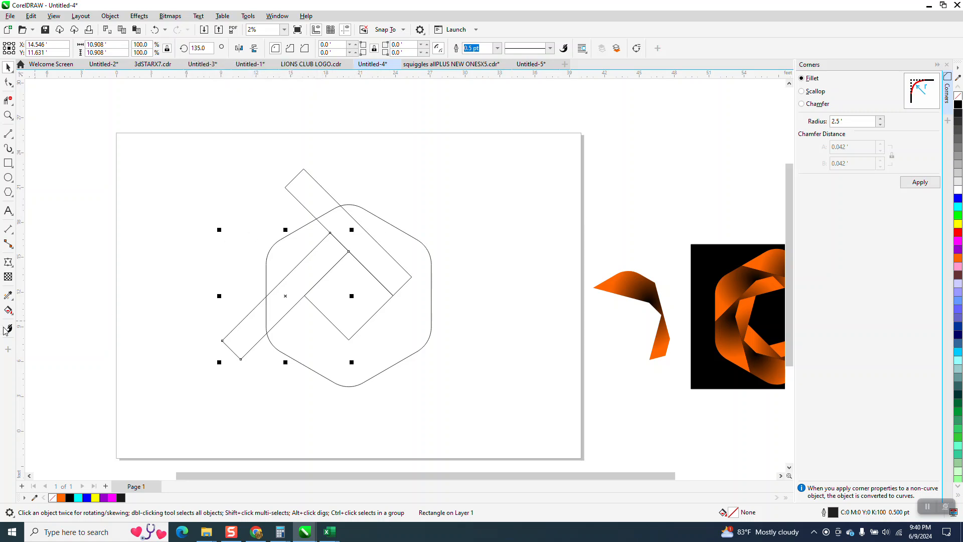
# Step: Delete the first strip's edge segment between the hexagon outline and the second strip's corner with Virtual Segment Delete
pyautogui.click(12, 107)
pyautogui.click(50, 123)
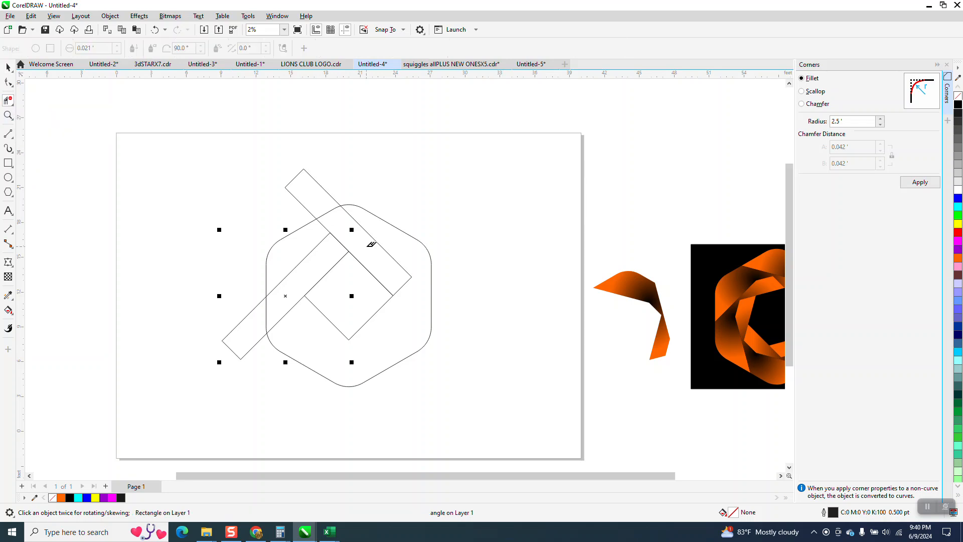
pyautogui.click(326, 221)
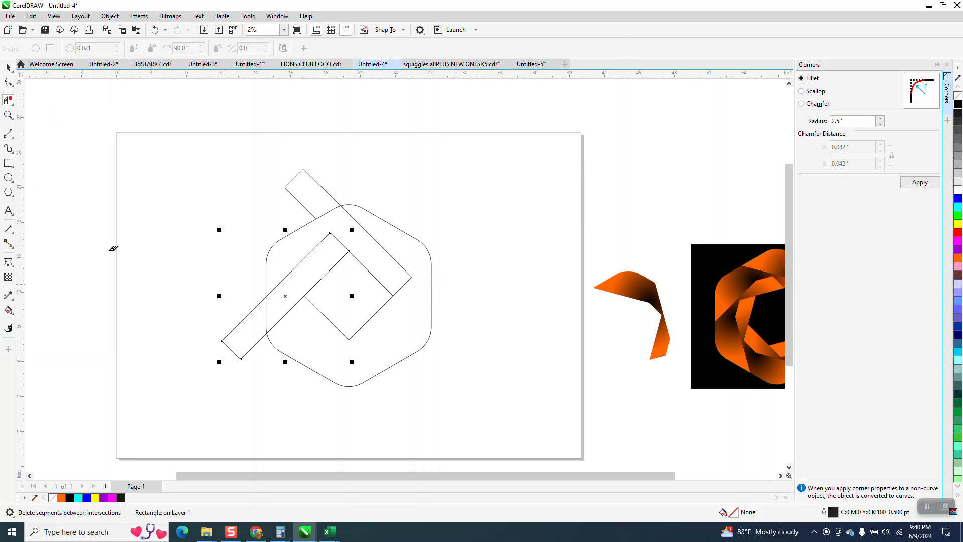
# Step: Smart-fill the bent strip region inside the hexagon with orange and move the new piece 15 ft to the left
pyautogui.click(8, 310)
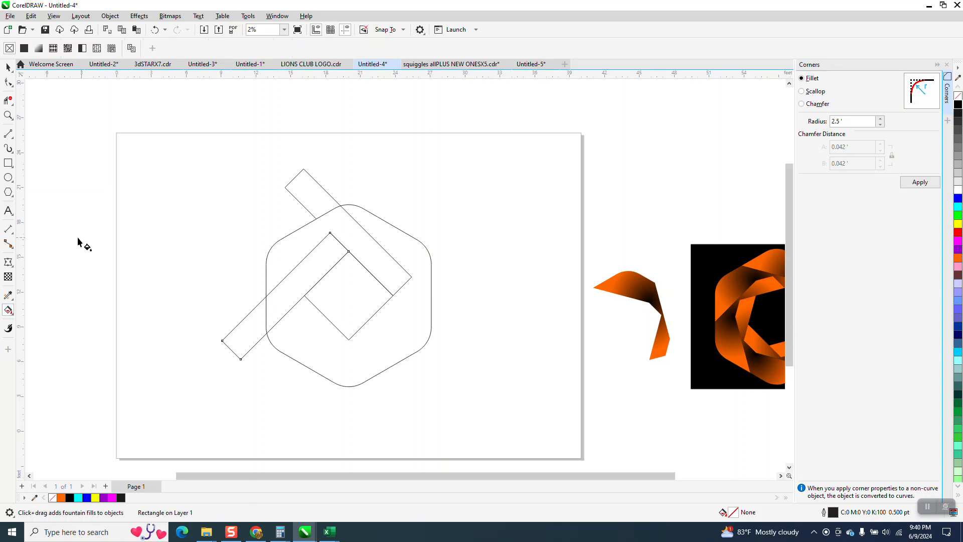
pyautogui.click(17, 313)
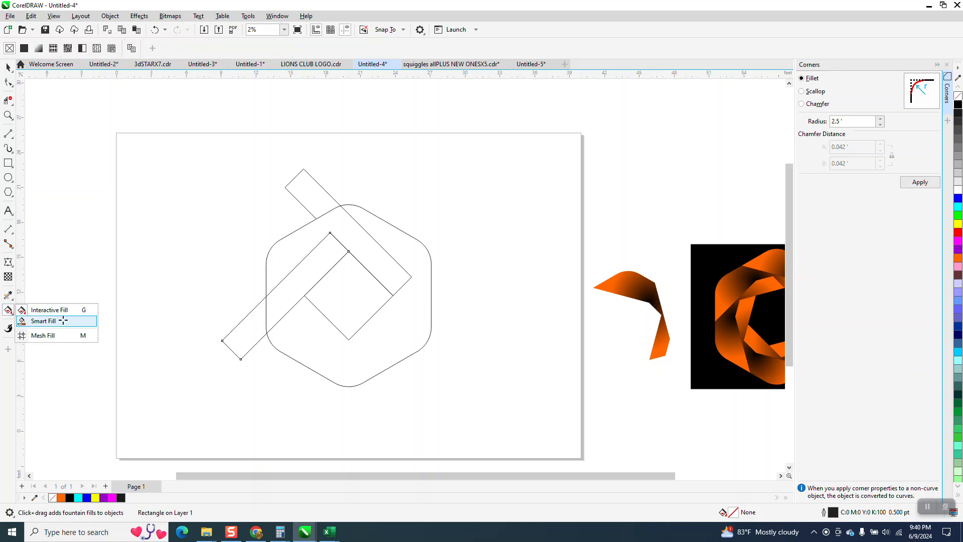
pyautogui.click(46, 323)
pyautogui.click(285, 260)
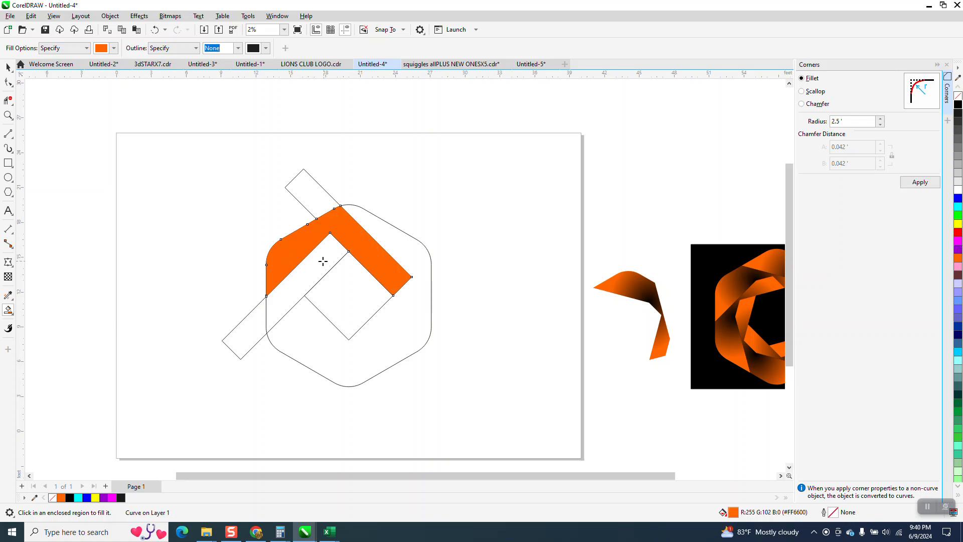
pyautogui.press('Left')
pyautogui.press('Left')
pyautogui.press('Left')
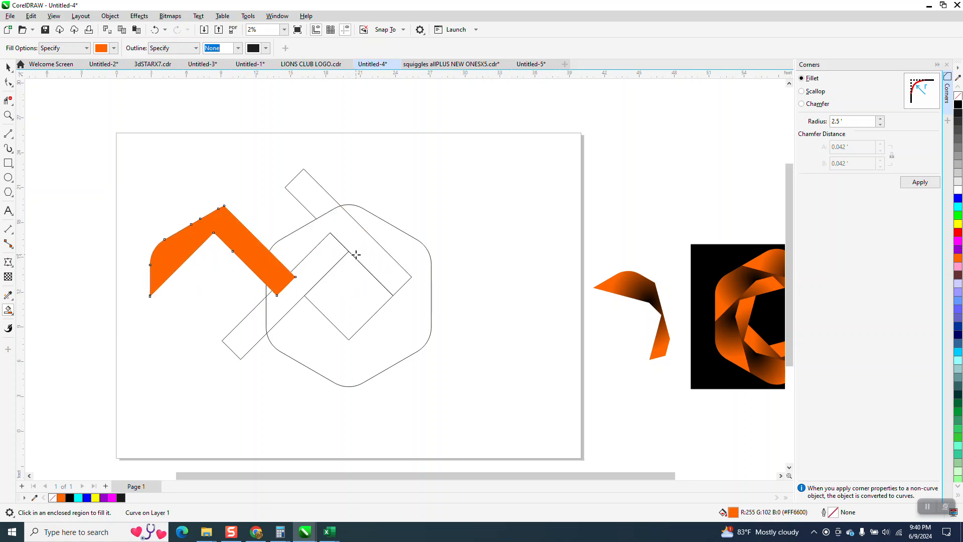
# Step: Move the hexagon, diamond and both strips together 15 ft to the right, clear of the orange piece
pyautogui.click(9, 67)
pyautogui.moveTo(193, 151); pyautogui.dragTo(519, 457)
pyautogui.press('Right')
pyautogui.press('Right')
pyautogui.press('Right')
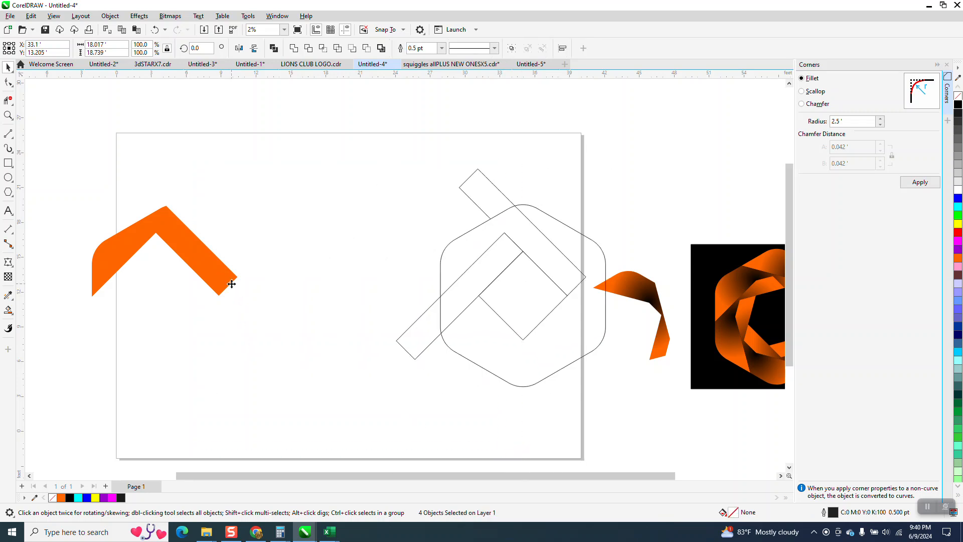
# Step: Move the orange bent piece 10 ft to the right and give it no fill and a black outline
pyautogui.click(231, 280)
pyautogui.press('Right')
pyautogui.press('Right')
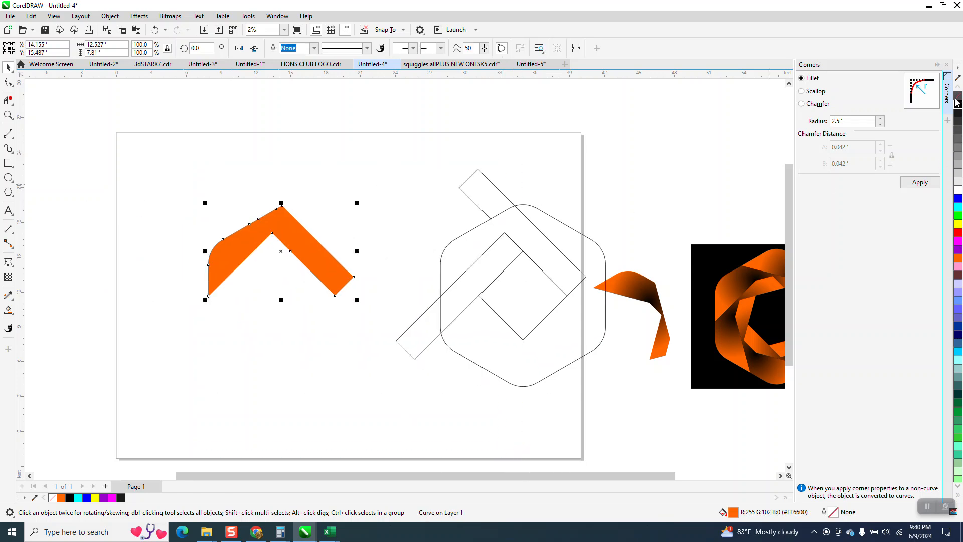
pyautogui.click(958, 96)
pyautogui.rightClick(958, 104)
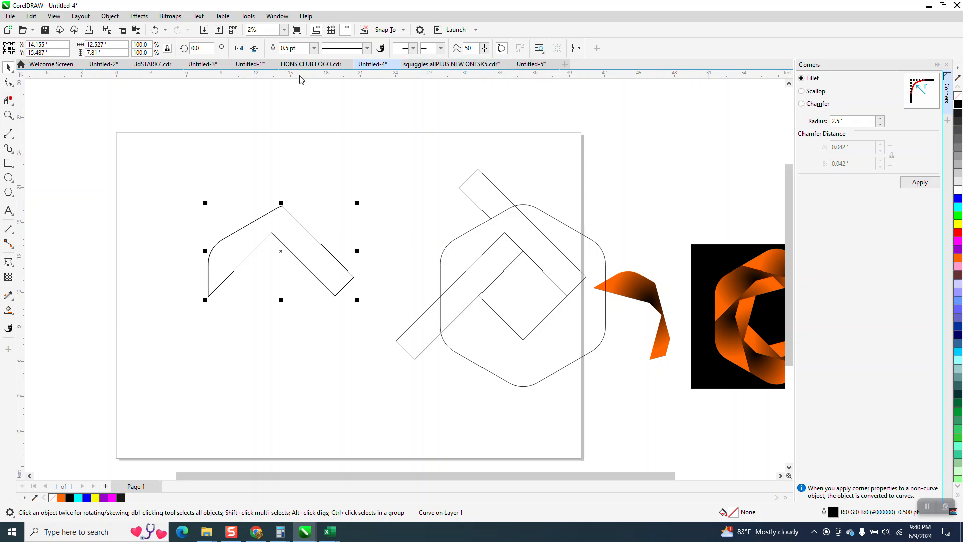
# Step: Try to add a copy of the bent piece rotated 60 degrees
pyautogui.write('60')
pyautogui.press('Return')
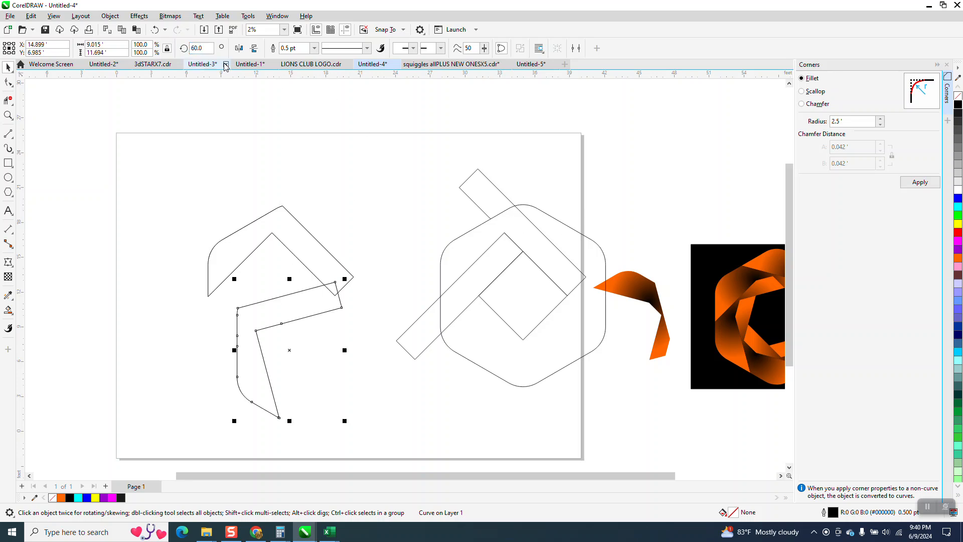
pyautogui.click(154, 29)
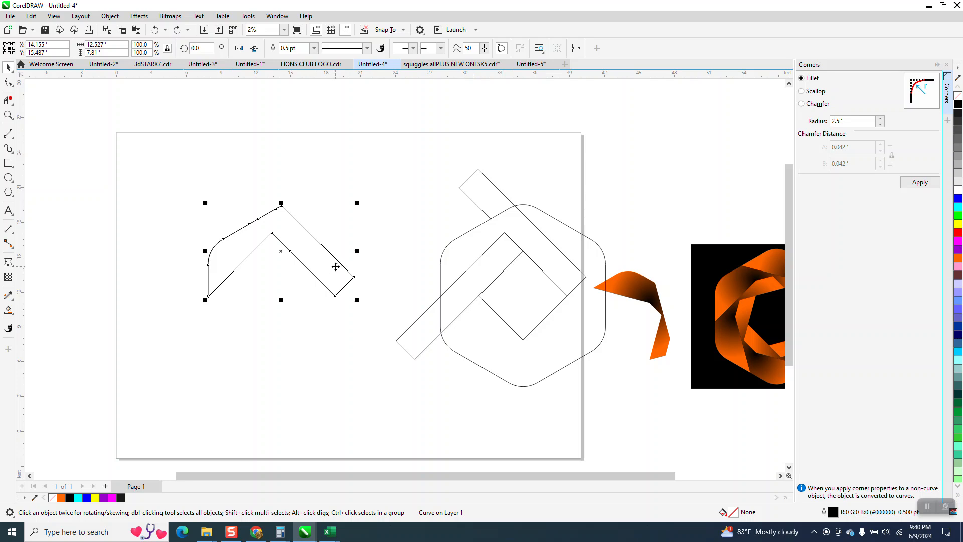
pyautogui.hotkey('ctrl', 'd')
pyautogui.hotkey('ctrl', 'z')
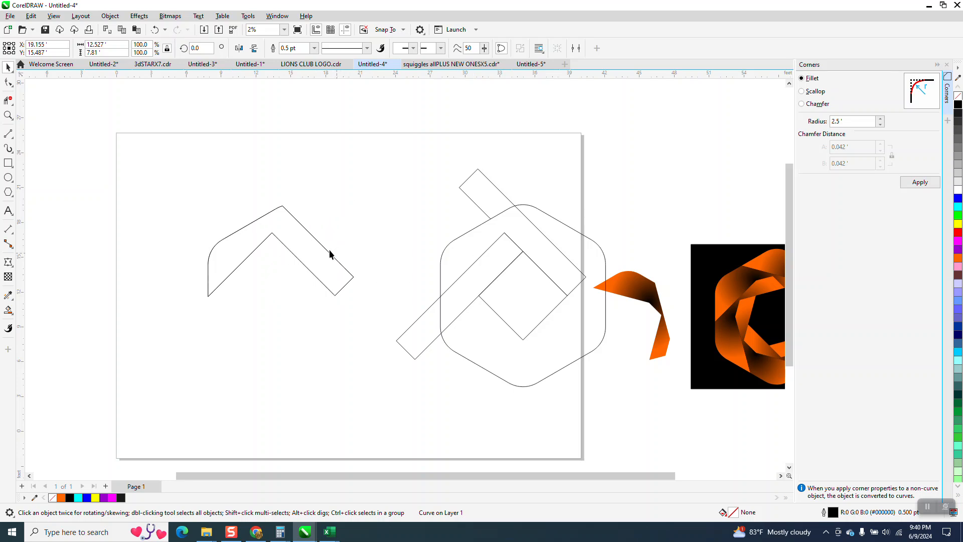
# Step: Move the four construction shapes 15 ft left and the bent piece 5 ft right so it lines up with the hexagon
pyautogui.moveTo(405, 151); pyautogui.dragTo(368, 163)
pyautogui.moveTo(612, 433); pyautogui.dragTo(612, 434)
pyautogui.press('Left')
pyautogui.press('Left')
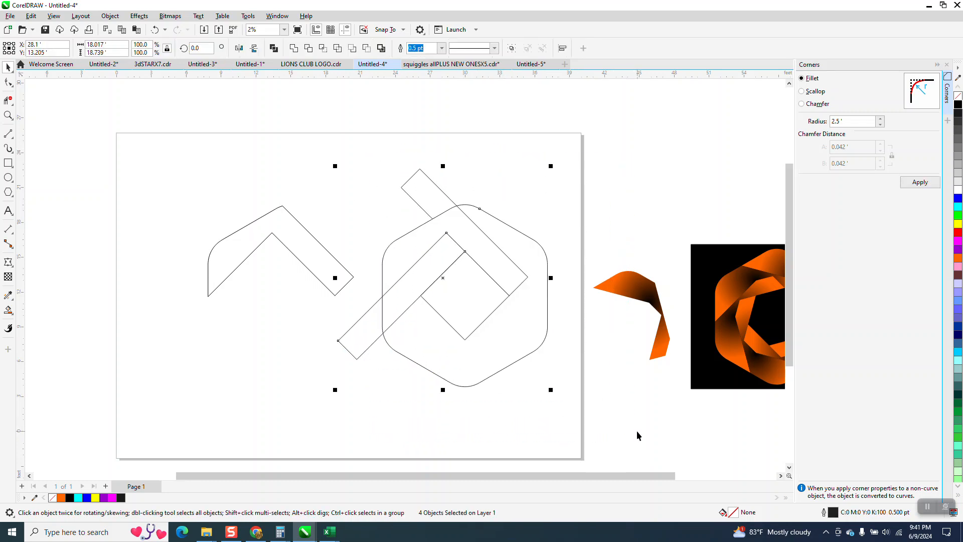
pyautogui.press('Left')
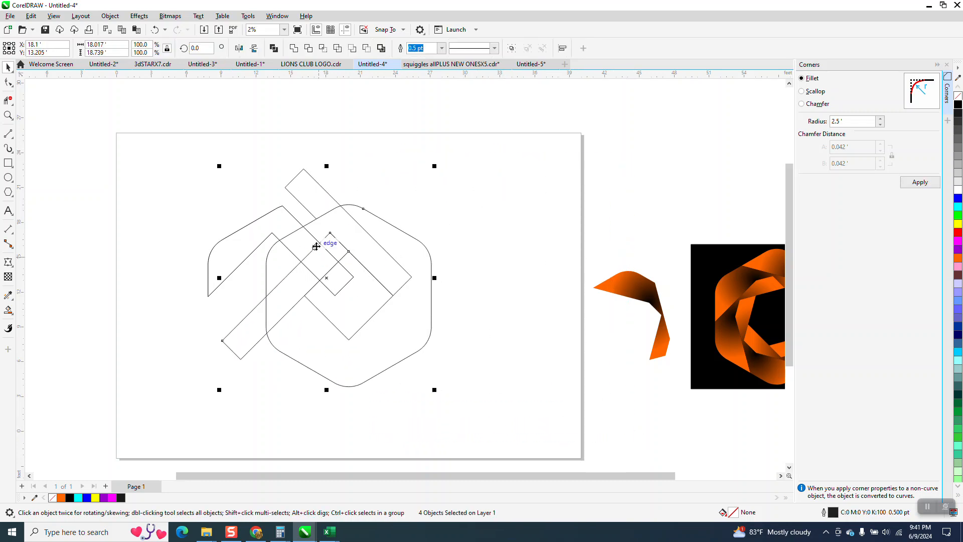
pyautogui.click(299, 224)
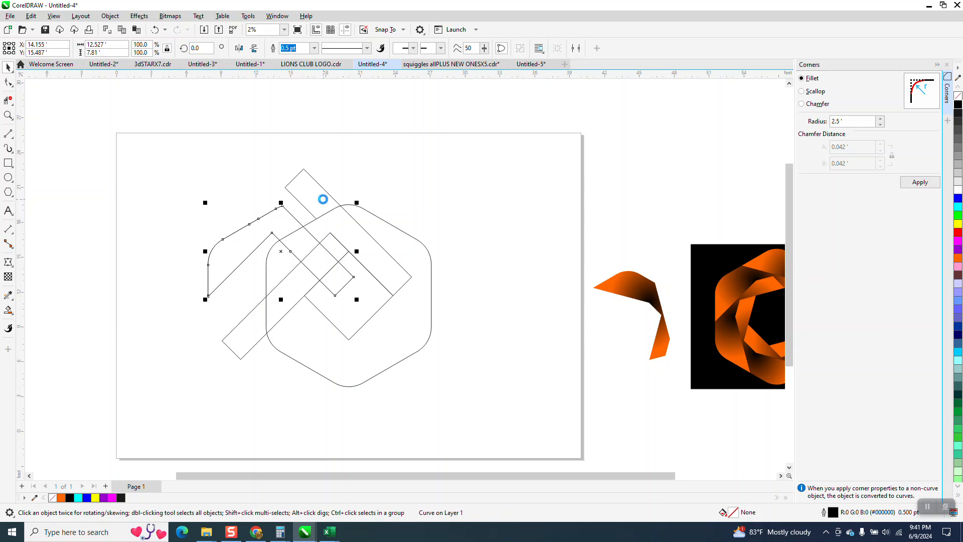
pyautogui.press('Right')
# Step: Move the rounded hexagon and the first strip about 20 ft to the right, off the bent piece
pyautogui.click(429, 276)
pyautogui.press('Right')
pyautogui.press('Right')
pyautogui.press('Right')
pyautogui.press('Right')
pyautogui.click(327, 197)
pyautogui.press('Right')
pyautogui.press('Right')
pyautogui.press('Right')
pyautogui.press('Right')
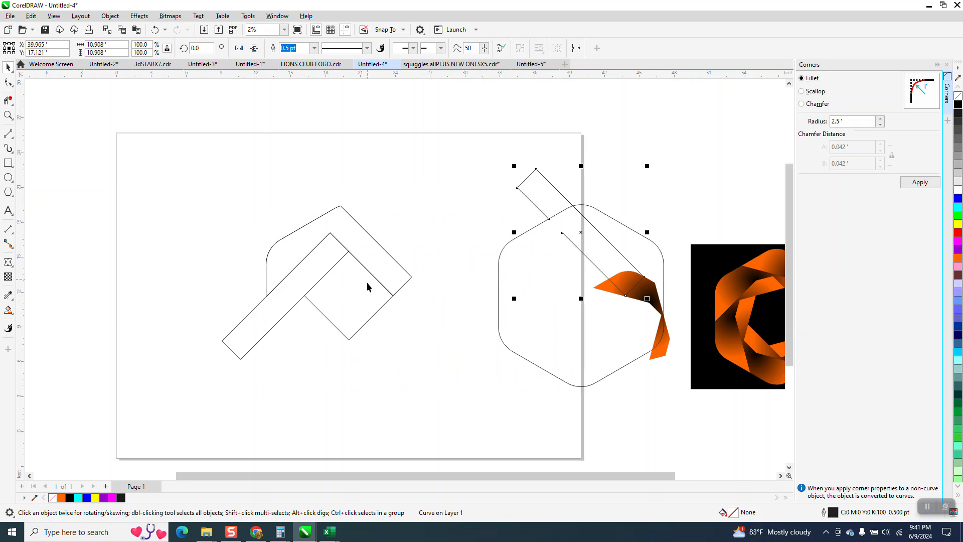
# Step: Move the second strip and the diamond to the right so the bent piece stands alone
pyautogui.click(313, 276)
pyautogui.press('Right')
pyautogui.press('Right')
pyautogui.press('Right')
pyautogui.press('Right')
pyautogui.press('Right')
pyautogui.click(342, 295)
pyautogui.press('Right')
pyautogui.press('Right')
pyautogui.press('Right')
pyautogui.press('Right')
# Step: Set the nudge distance to 10 ft with nothing selected
pyautogui.click(438, 203)
pyautogui.moveTo(352, 49); pyautogui.dragTo(322, 52)
pyautogui.write('10')
pyautogui.press('Return')
# Step: Add a copy of the bent piece rotated 60 degrees about the hexagon's centre
pyautogui.click(347, 247)
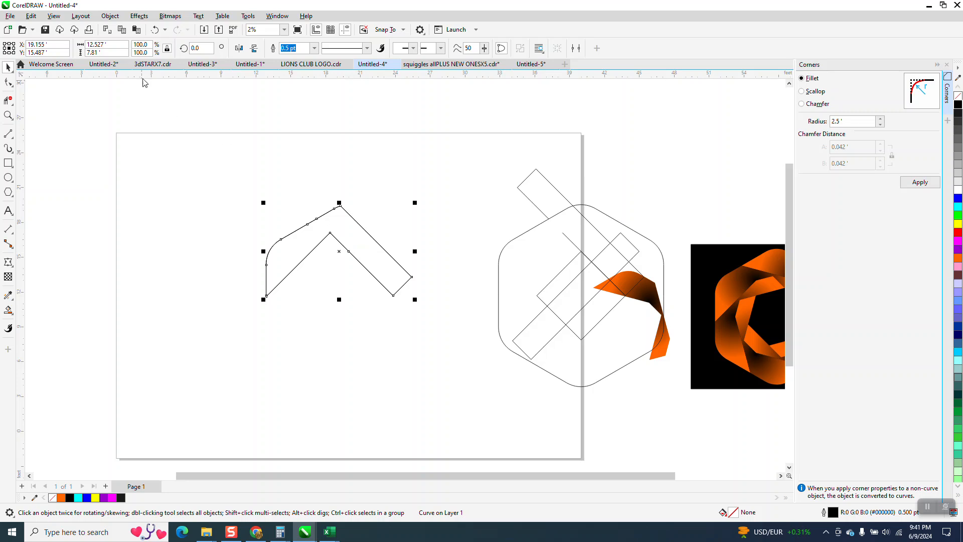
pyautogui.moveTo(202, 49); pyautogui.dragTo(183, 54)
pyautogui.write('60')
pyautogui.press('Return')
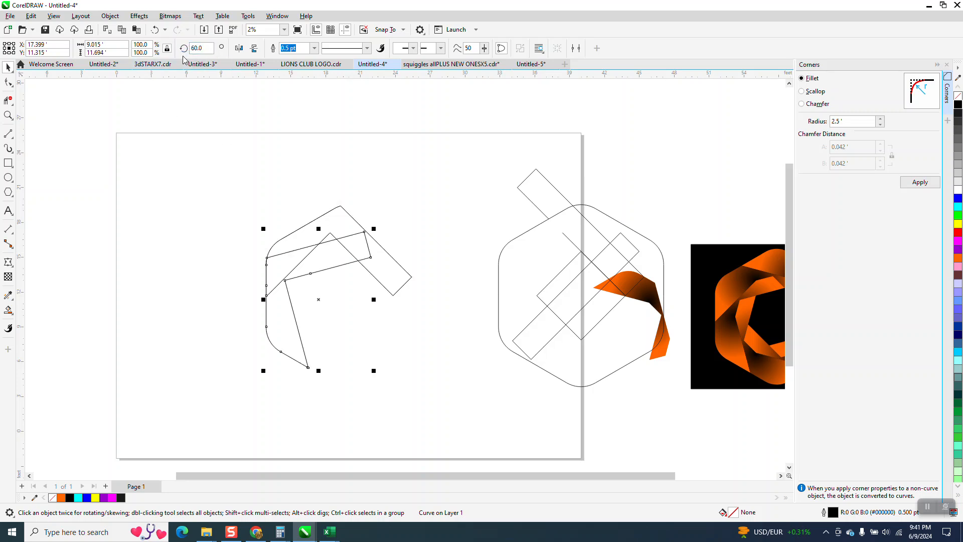
# Step: Delete the original piece's diagonal inner edge where it crosses the rotated copy, using Virtual Segment Delete
pyautogui.click(8, 115)
pyautogui.moveTo(354, 328); pyautogui.dragTo(354, 328)
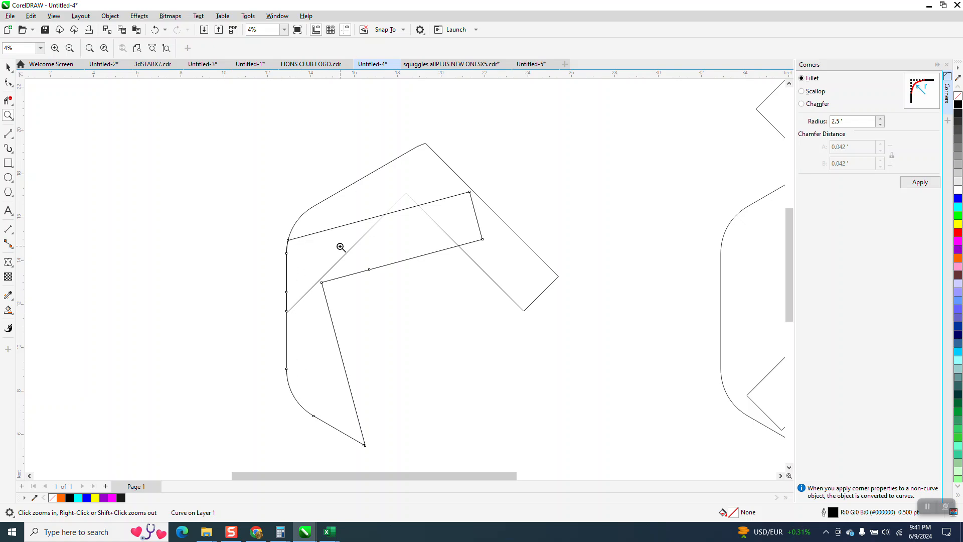
pyautogui.click(8, 100)
pyautogui.moveTo(308, 261); pyautogui.dragTo(314, 303)
pyautogui.scroll(-2, 296, 224)
pyautogui.click(8, 66)
# Step: Smart-fill the rotated copy's region up to the original's arm with orange and move the new piece 20 ft left
pyautogui.click(8, 310)
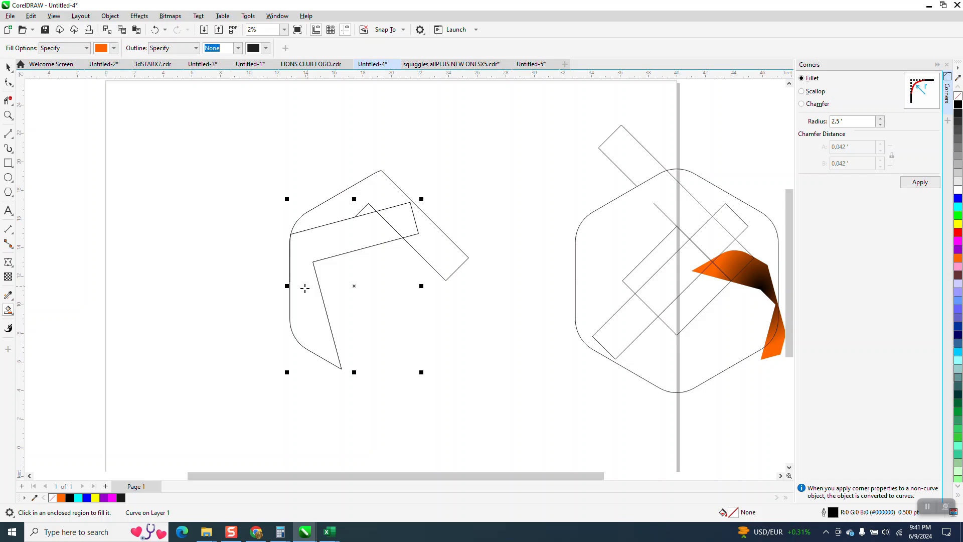
pyautogui.click(308, 289)
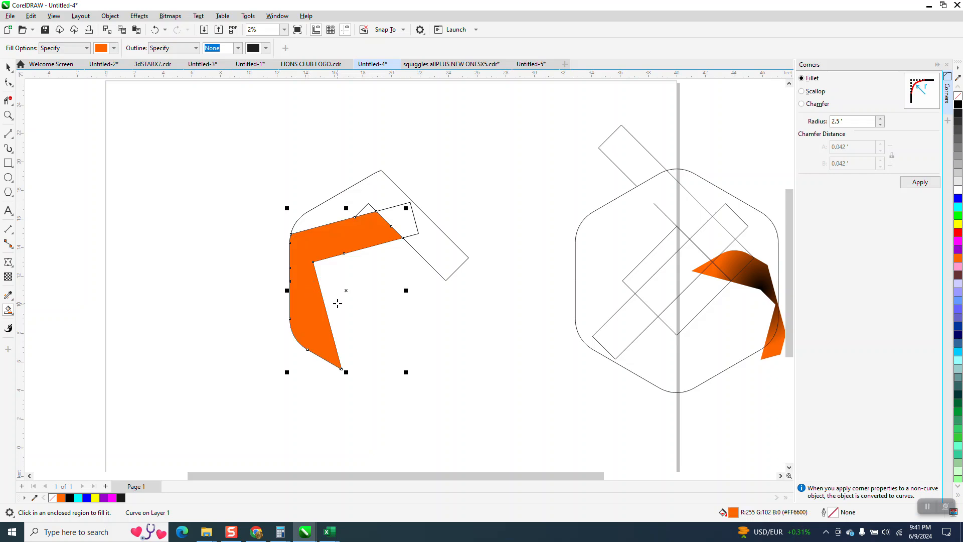
pyautogui.press('Left')
pyautogui.press('Left')
# Step: Move the two leftover outline pieces 20 ft to the right, onto the construction hexagon
pyautogui.click(8, 67)
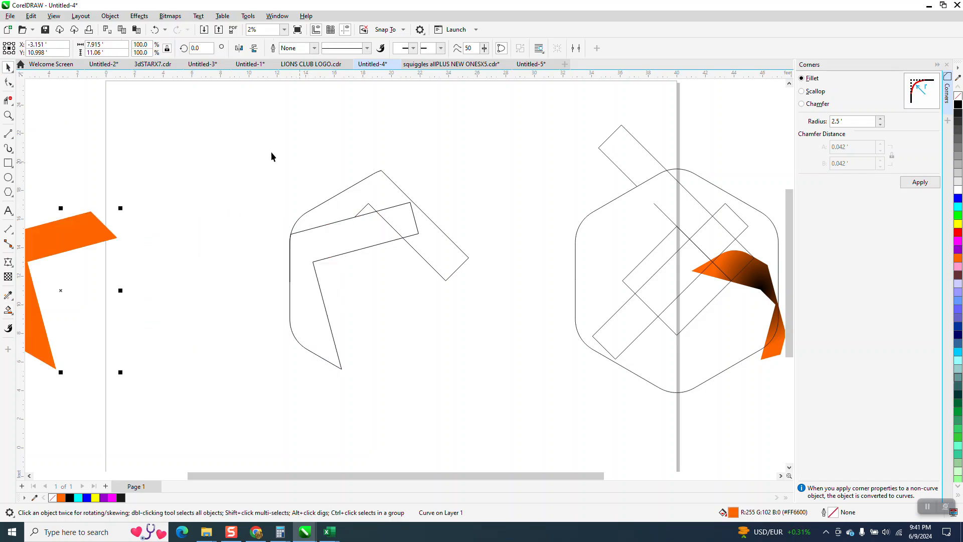
pyautogui.moveTo(540, 390); pyautogui.dragTo(554, 399)
pyautogui.press('Right')
pyautogui.press('Right')
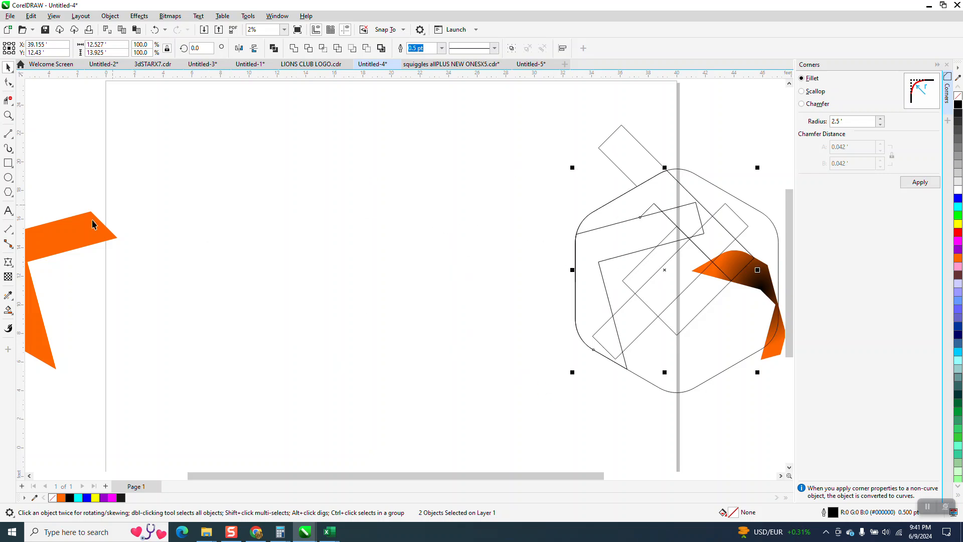
# Step: Move the orange piece back 20 ft to the right and give it no fill and a black outline
pyautogui.click(105, 228)
pyautogui.press('Right')
pyautogui.press('Right')
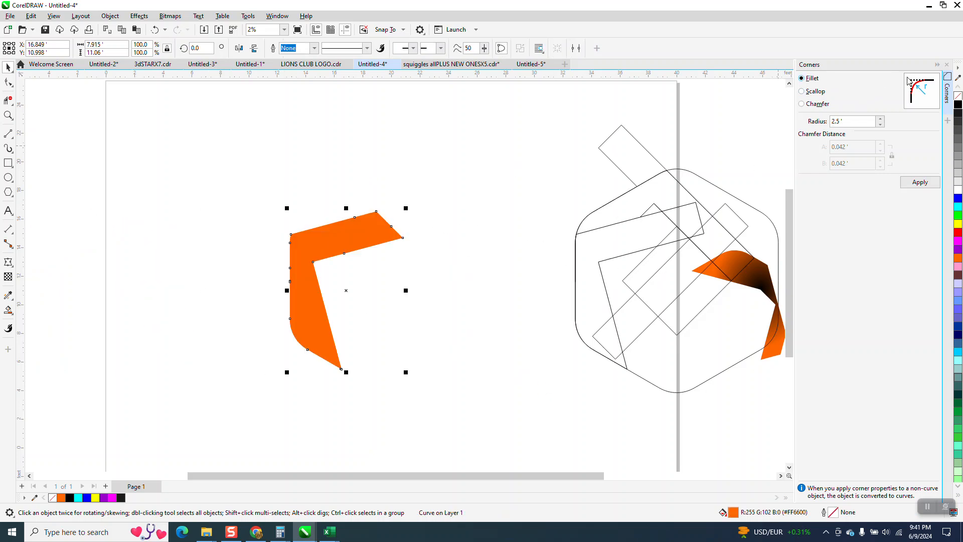
pyautogui.click(958, 96)
pyautogui.rightClick(958, 104)
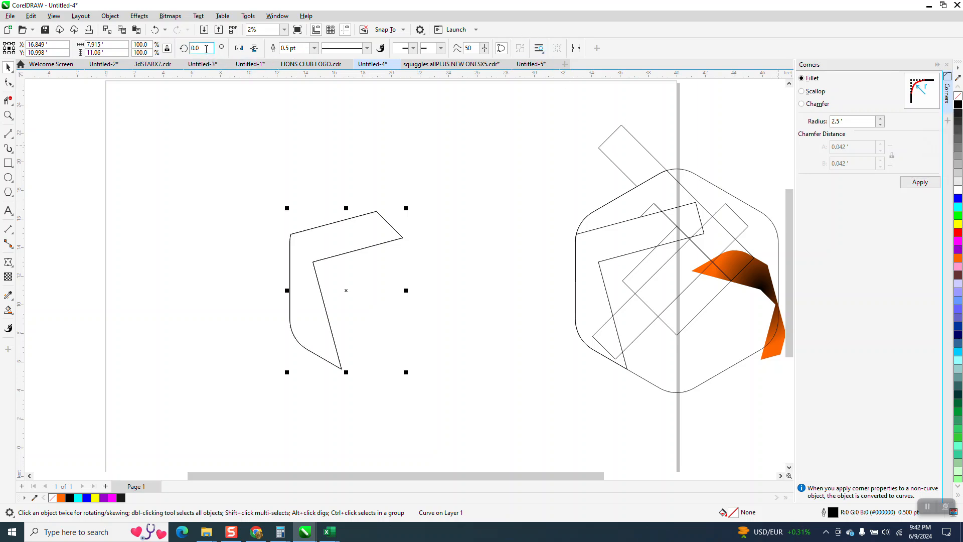
# Step: Add a copy of the piece rotated 60 degrees and virtually delete the overlapping inner corner and the copy's edge across the original's lower arm
pyautogui.write('60')
pyautogui.press('Return')
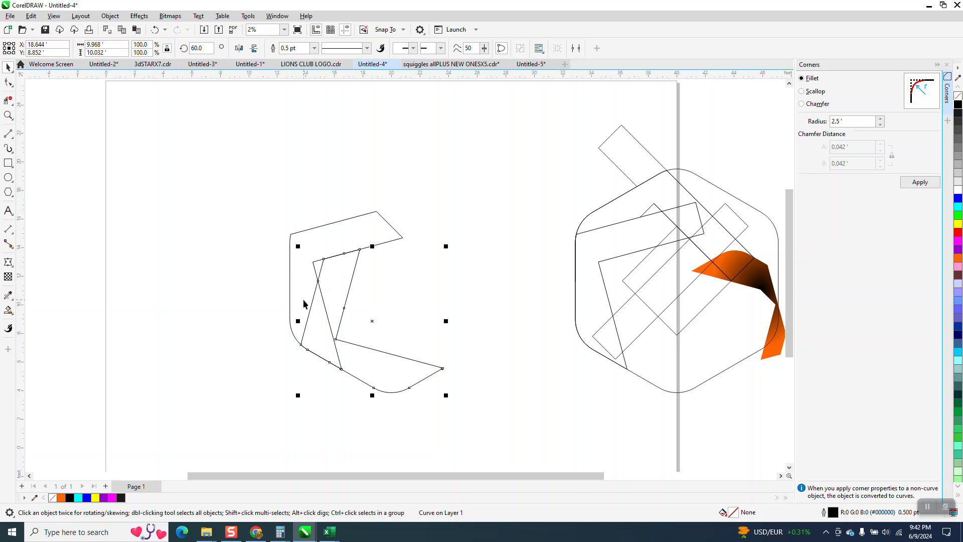
pyautogui.click(8, 100)
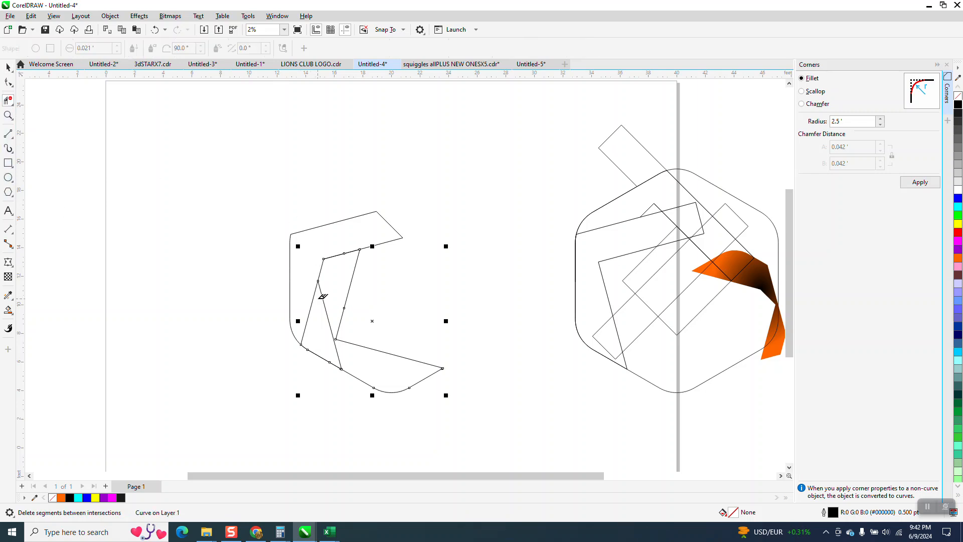
pyautogui.click(316, 293)
# Step: Smart-fill the original piece with its cut inner corner in orange and move the new shape 10 ft left
pyautogui.click(8, 310)
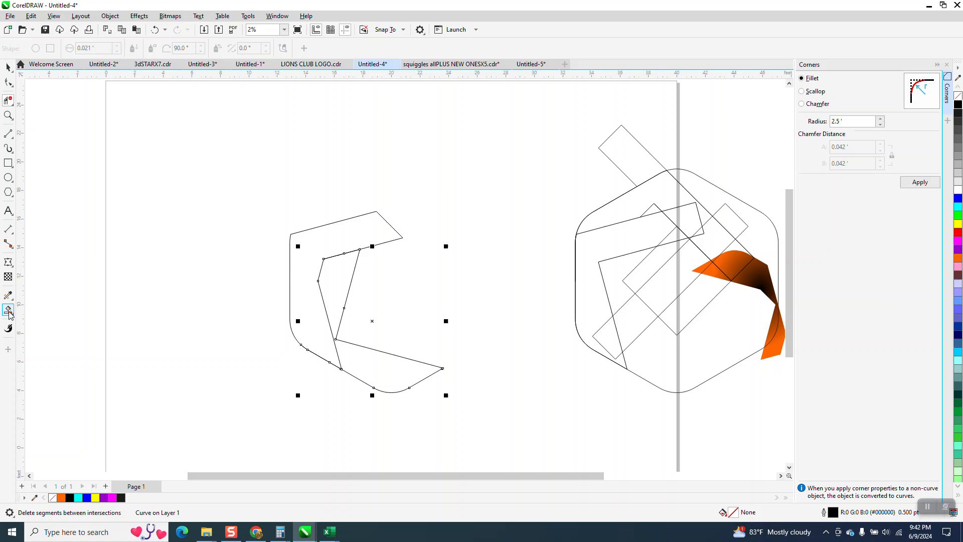
pyautogui.click(312, 298)
pyautogui.press('Left')
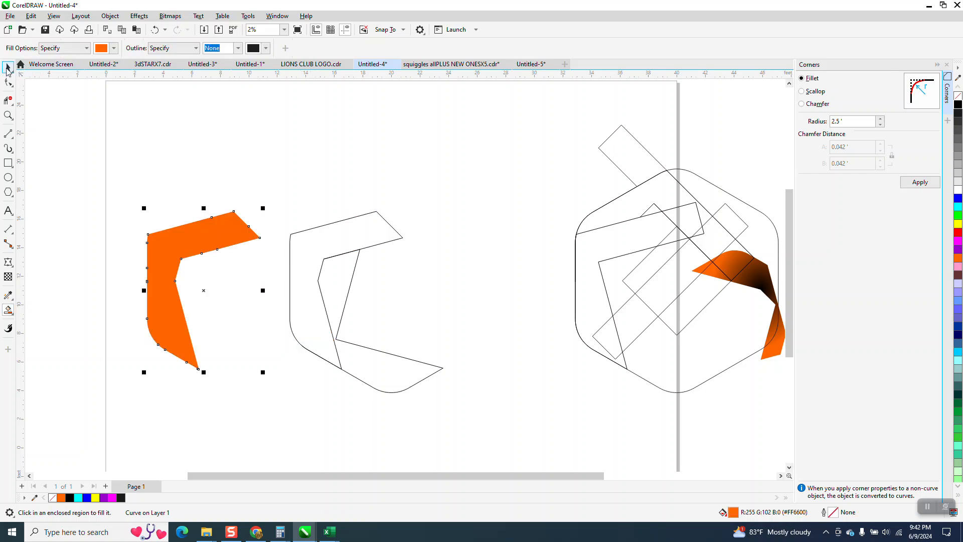
# Step: Move the remaining outline pair to the right onto the construction shapes
pyautogui.press('space')
pyautogui.press('Right')
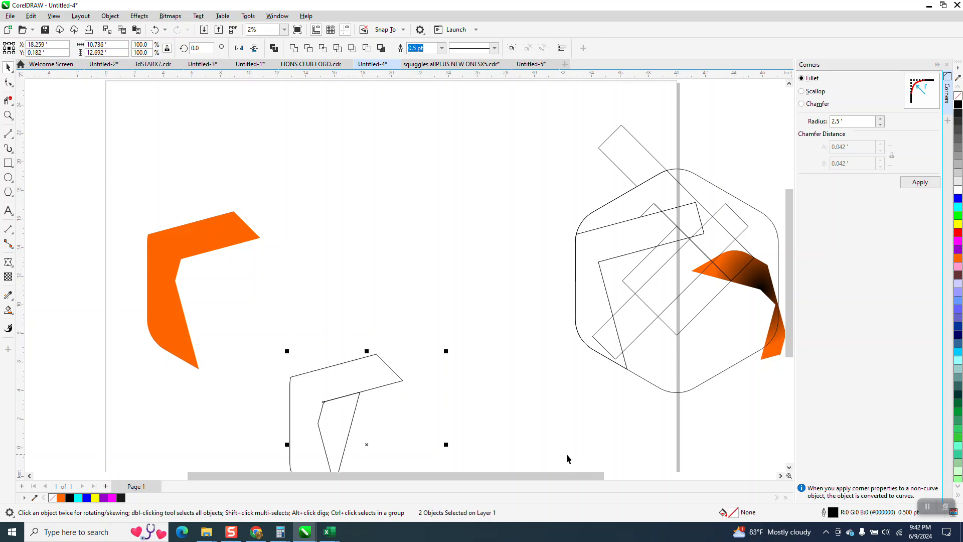
pyautogui.press('Right')
# Step: Move the orange cut-corner piece 10 ft to the right and give it no fill and a black outline
pyautogui.click(215, 230)
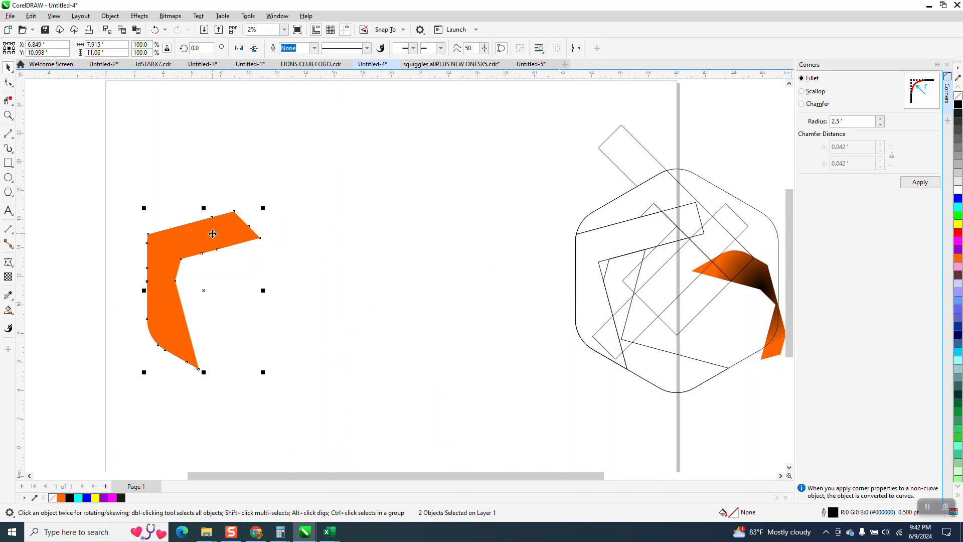
pyautogui.press('Right')
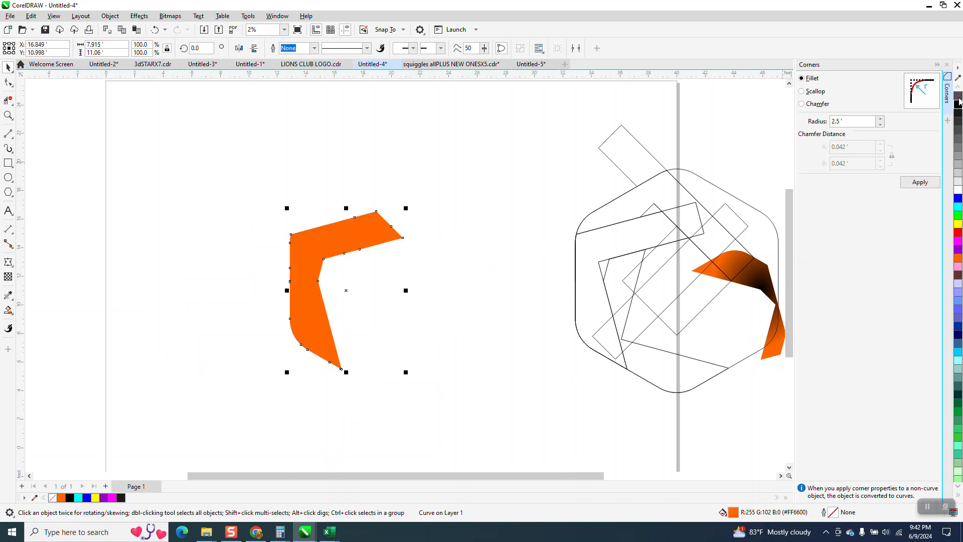
pyautogui.click(959, 97)
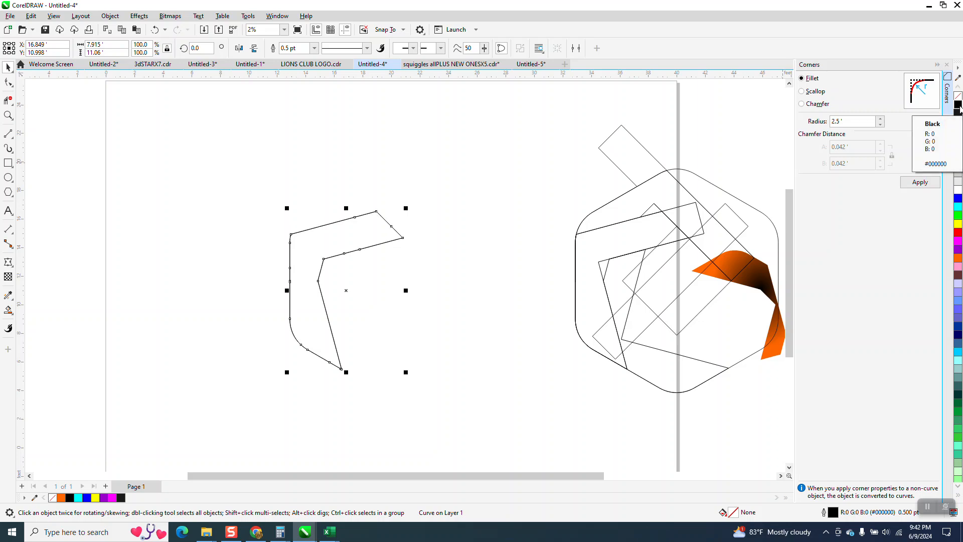
# Step: Add a copy of the cut-corner piece rotated 60 degrees
pyautogui.doubleClick(208, 46)
pyautogui.write('60')
pyautogui.press('Return')
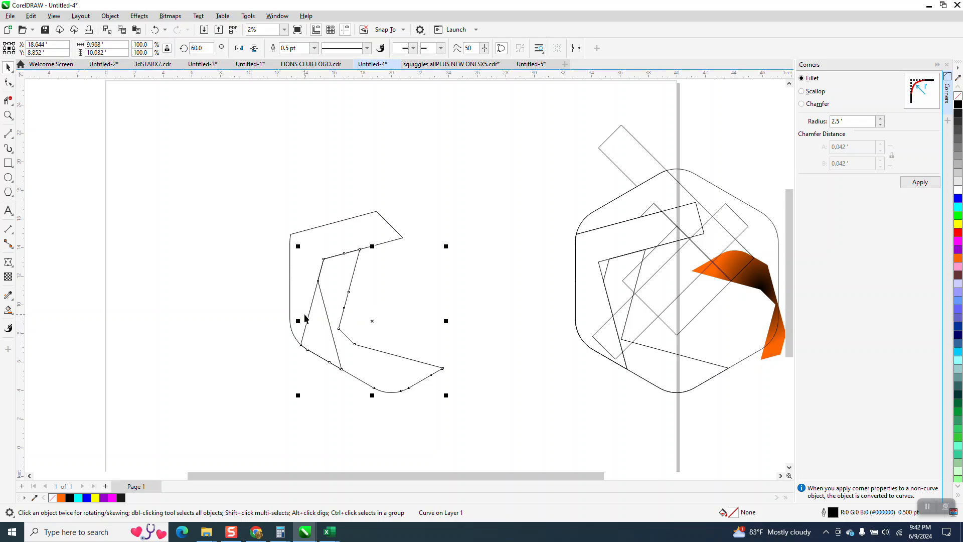
# Step: Smart-fill the part of the rotated copy outside the original's arm with orange and move it 20 ft left
pyautogui.click(8, 310)
pyautogui.click(336, 284)
pyautogui.hotkey('shift', 'Left')
pyautogui.hotkey('shift', 'Left')
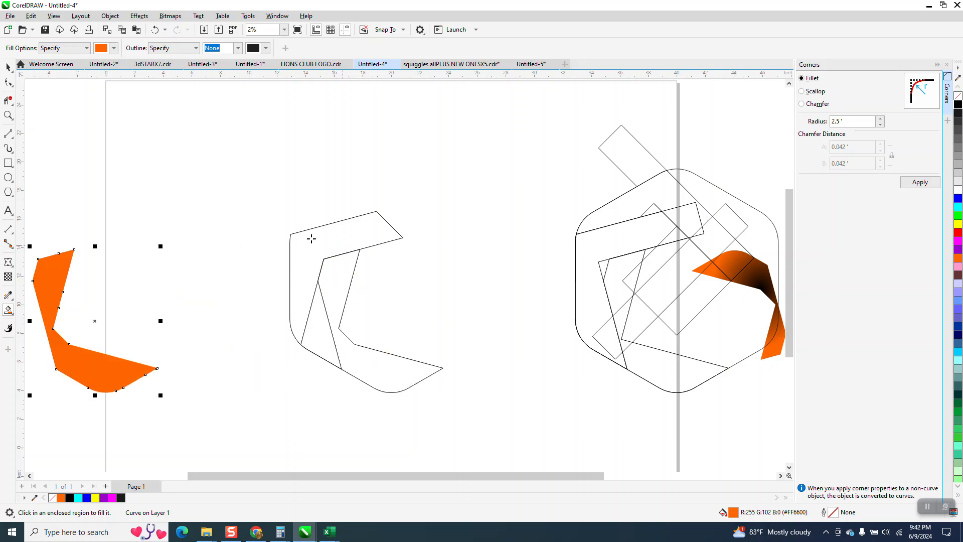
# Step: Move both outlined cut-corner pieces 30 ft to the right, clear of the working area
pyautogui.click(8, 67)
pyautogui.moveTo(265, 204); pyautogui.dragTo(426, 382)
pyautogui.hotkey('shift', 'Right')
pyautogui.hotkey('shift', 'Right')
pyautogui.hotkey('shift', 'Right')
# Step: Move the orange interlocking piece back 20 ft to the right and give it no fill and a black outline
pyautogui.click(102, 361)
pyautogui.hotkey('shift', 'Right')
pyautogui.hotkey('shift', 'Right')
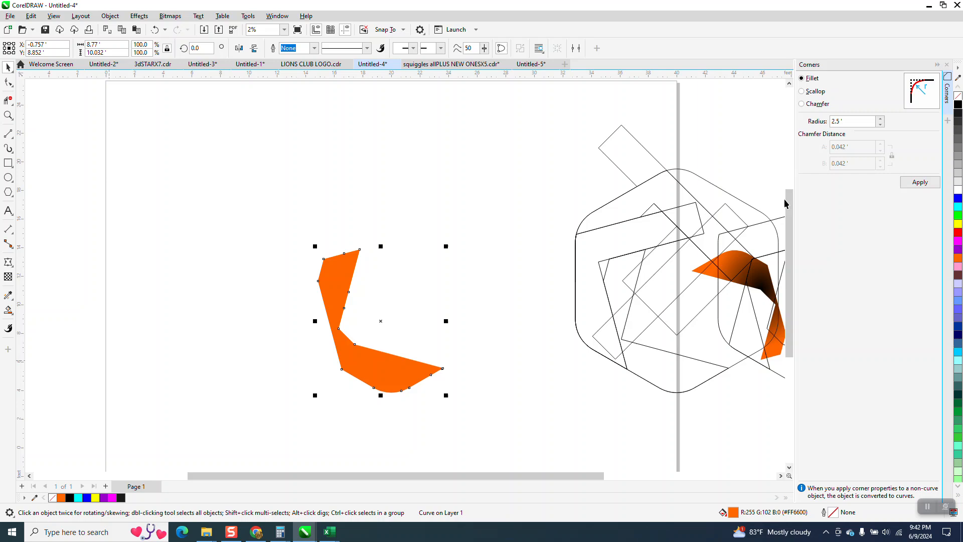
pyautogui.click(958, 100)
pyautogui.rightClick(958, 110)
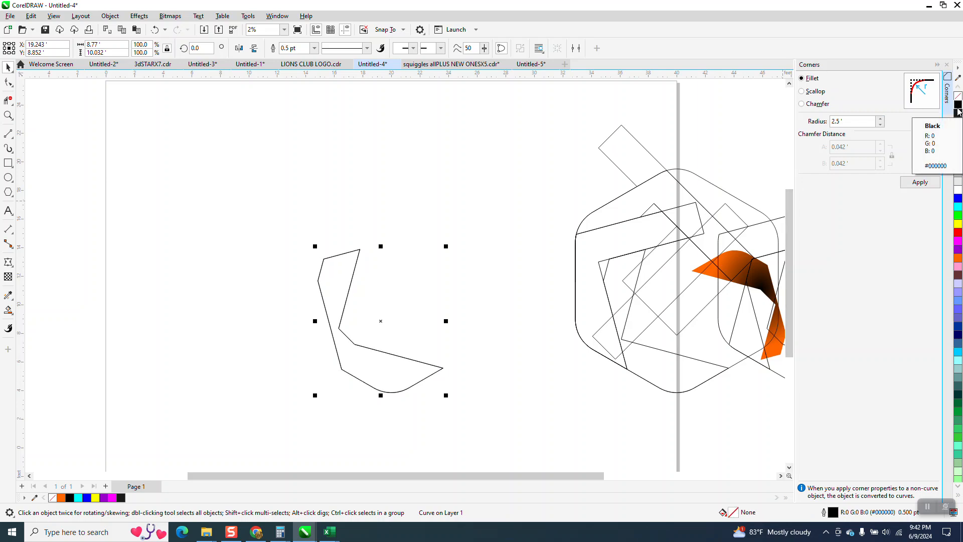
# Step: Add successive copies of the outlined interlocking piece rotated 60 degrees until the six-piece hexagonal ring is complete
pyautogui.write('60')
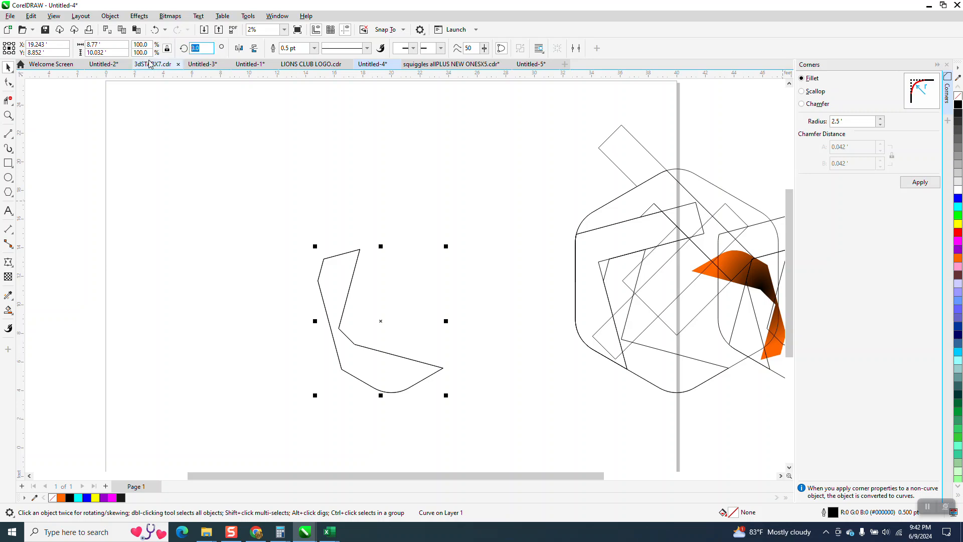
pyautogui.press('Return')
pyautogui.hotkey('ctrl', 'r')
pyautogui.hotkey('ctrl', 'r')
pyautogui.hotkey('ctrl', 'r')
pyautogui.hotkey('ctrl', 'r')
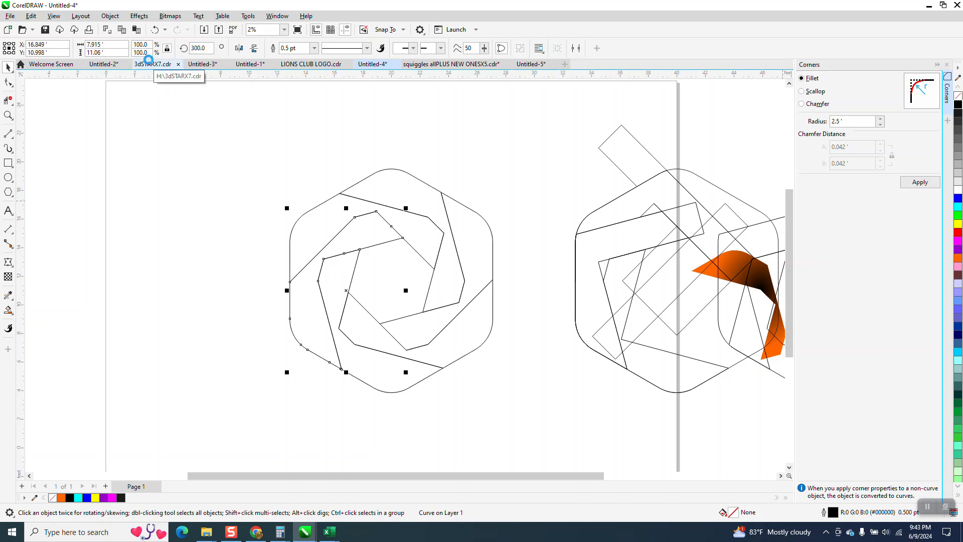
# Step: Smart-fill the complete upper bent arm of the outlined ring with orange and move the filled piece 10 ft up
pyautogui.scroll(-1, 261, 174)
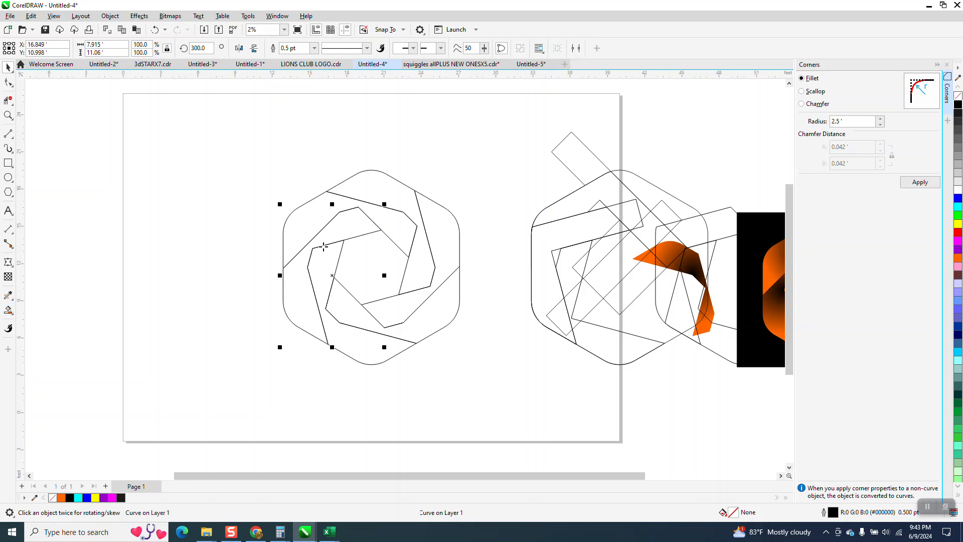
pyautogui.click(8, 311)
pyautogui.click(409, 203)
pyautogui.press('Up')
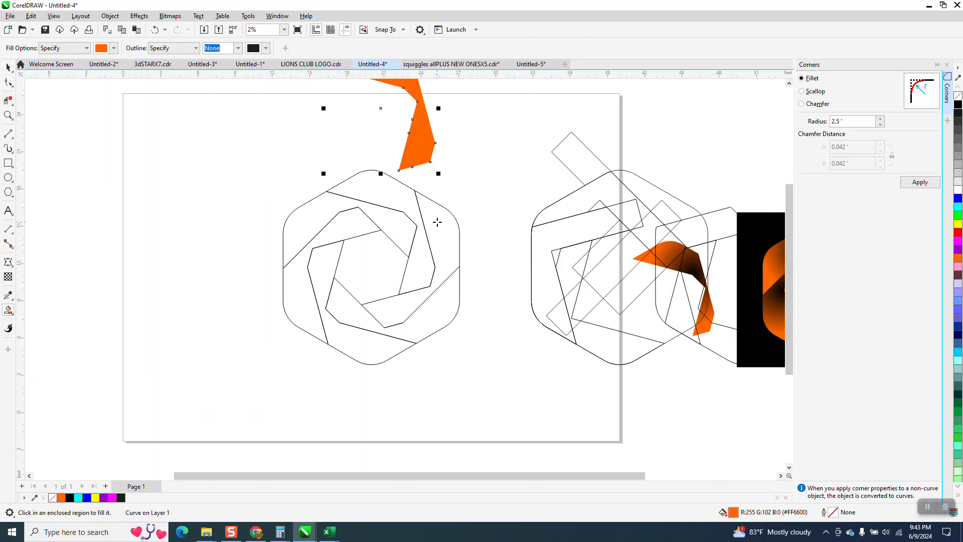
# Step: Move the six-piece outlined ring 30 ft down off the page and bring the orange piece back down 10 ft
pyautogui.click(8, 67)
pyautogui.moveTo(245, 152); pyautogui.dragTo(500, 388)
pyautogui.press('Down')
pyautogui.press('Down')
pyautogui.press('Down')
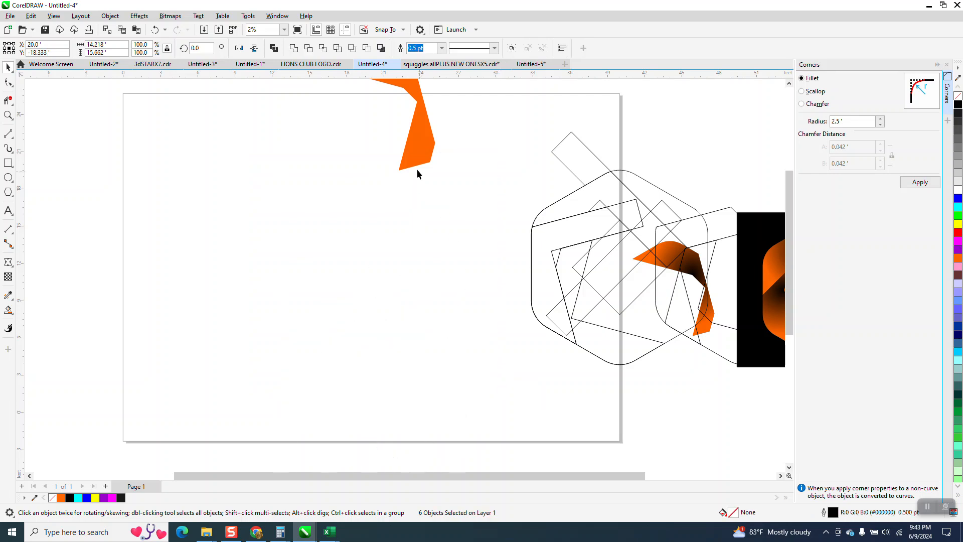
pyautogui.click(413, 158)
pyautogui.press('Down')
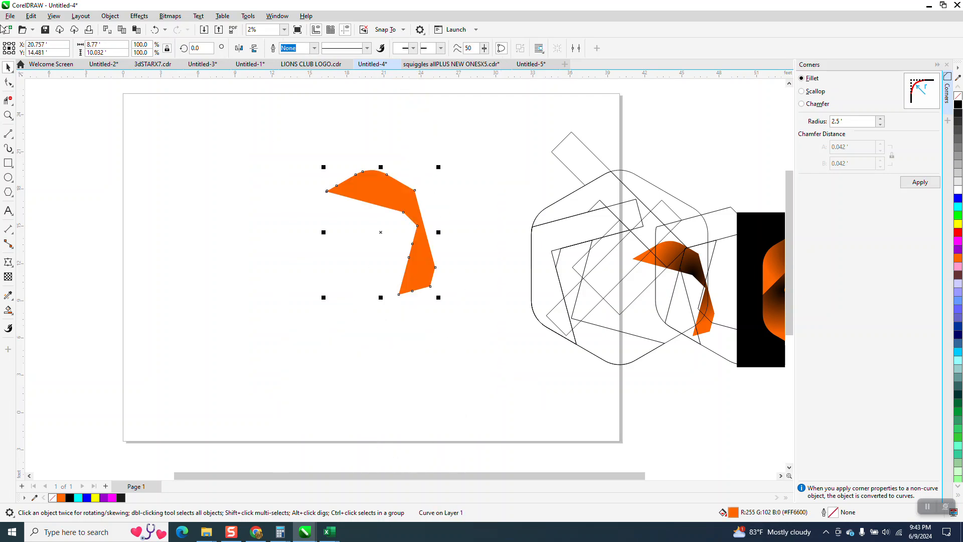
# Step: Clone the orange piece, keeping the clone in the original position and moving the control piece 20 ft to the left
pyautogui.click(31, 15)
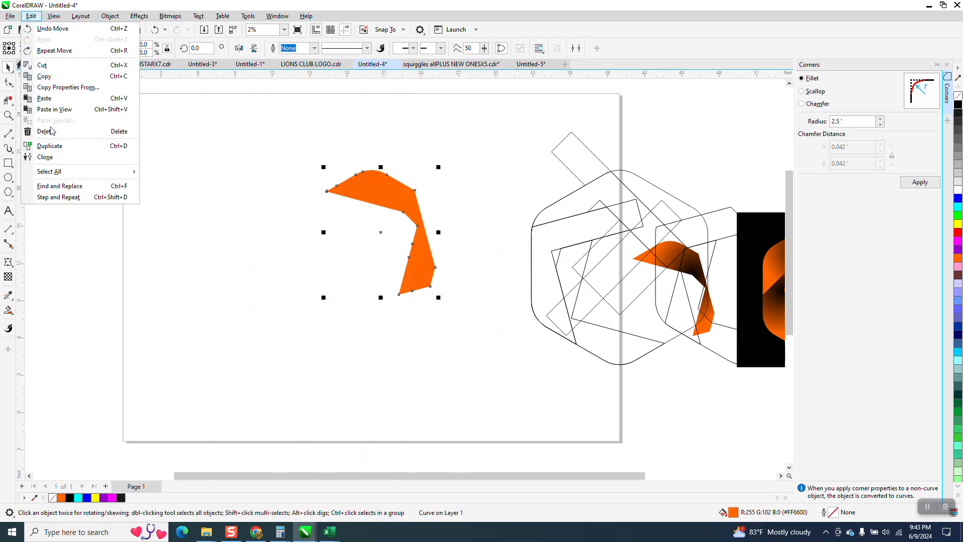
pyautogui.click(50, 157)
pyautogui.press('Up')
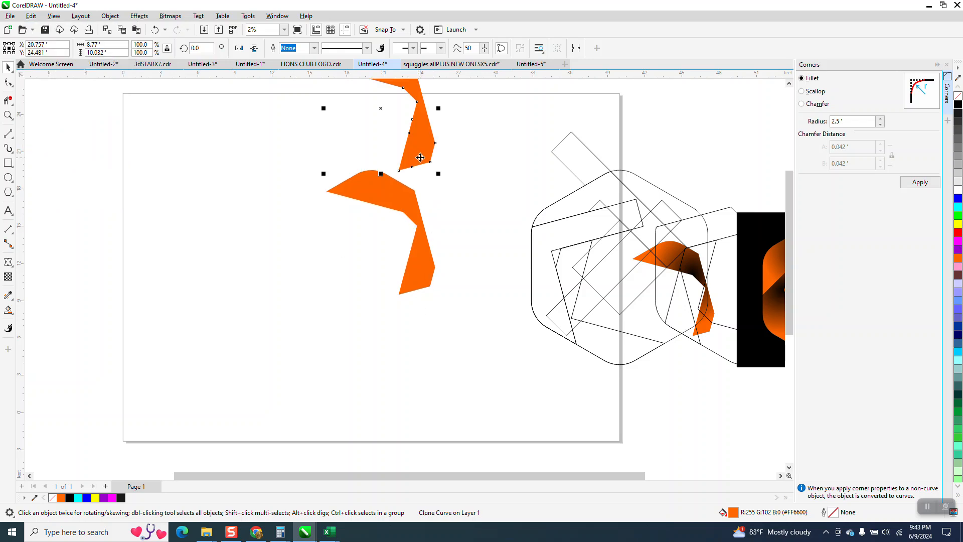
pyautogui.click(425, 224)
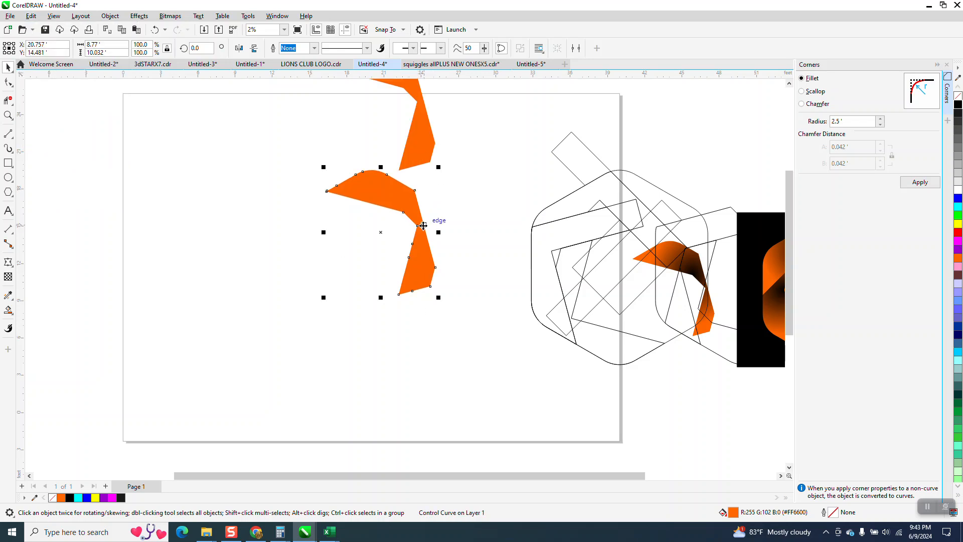
pyautogui.press('Left')
pyautogui.press('Left')
pyautogui.click(421, 160)
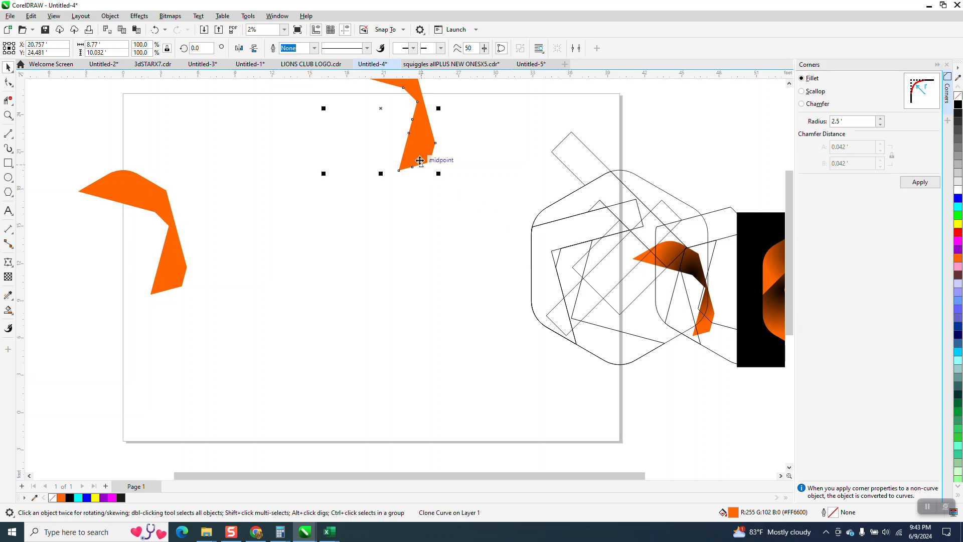
pyautogui.press('Down')
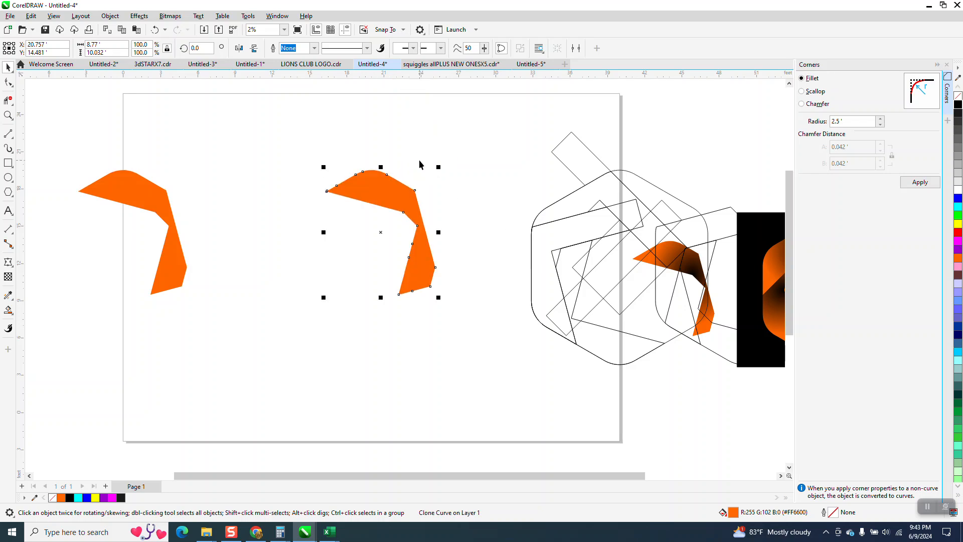
# Step: Add successive copies of the cloned piece rotated 60 degrees until the orange hexagonal ring is complete
pyautogui.tripleClick(198, 47)
pyautogui.write('60')
pyautogui.press('Return')
pyautogui.hotkey('ctrl', 'd')
pyautogui.hotkey('ctrl', 'd')
pyautogui.hotkey('ctrl', 'd')
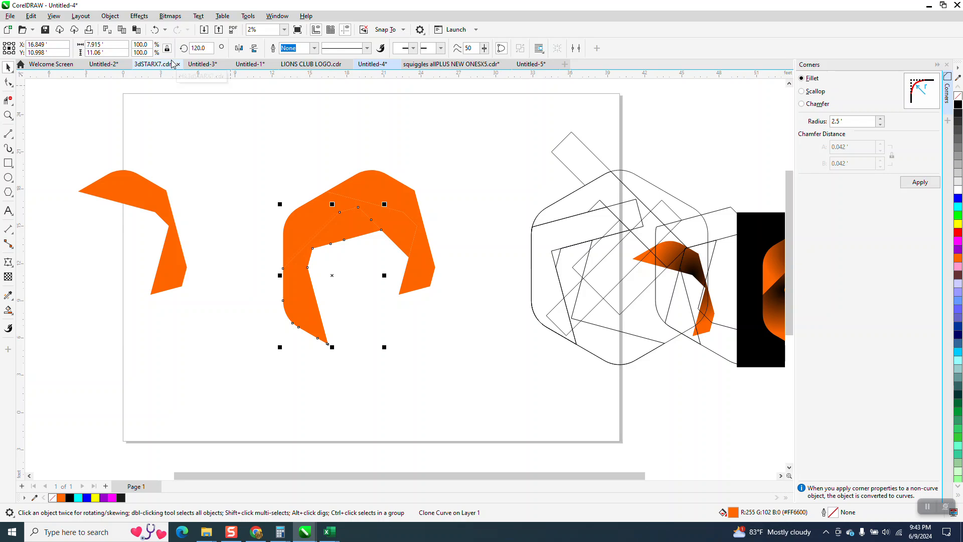
pyautogui.hotkey('ctrl', 'd')
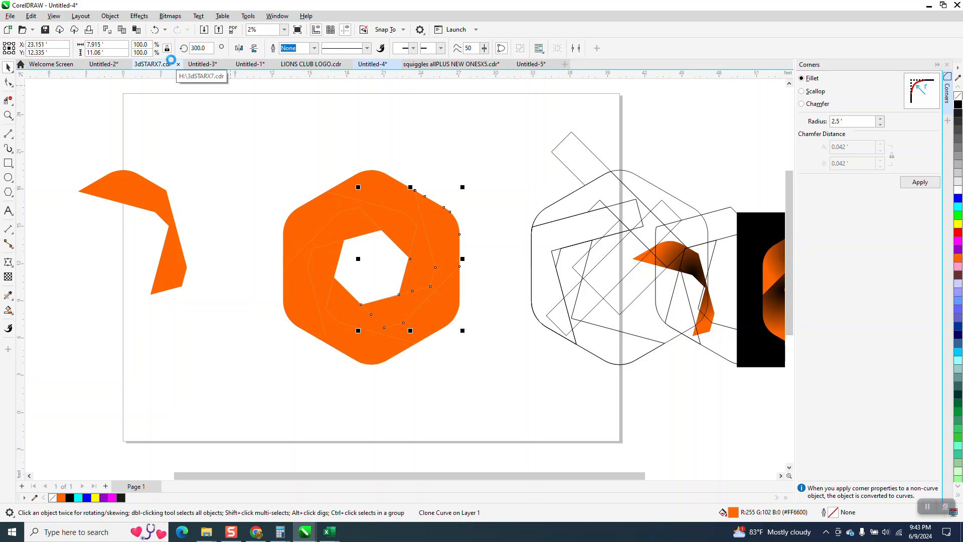
# Step: Shift the control piece onto the page and give it a linear orange-to-black fountain fill running from its bend down toward the left
pyautogui.click(125, 176)
pyautogui.moveTo(125, 176); pyautogui.dragTo(171, 178)
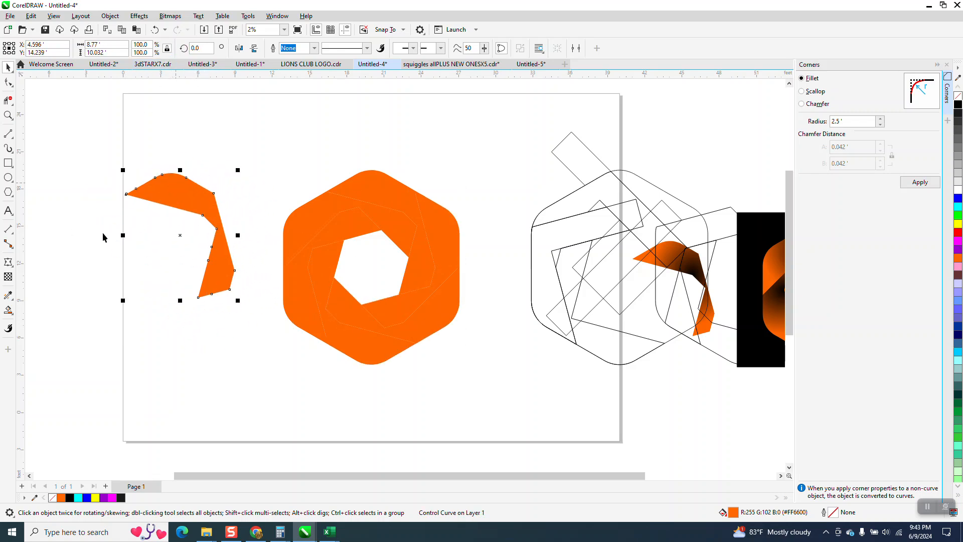
pyautogui.click(8, 310)
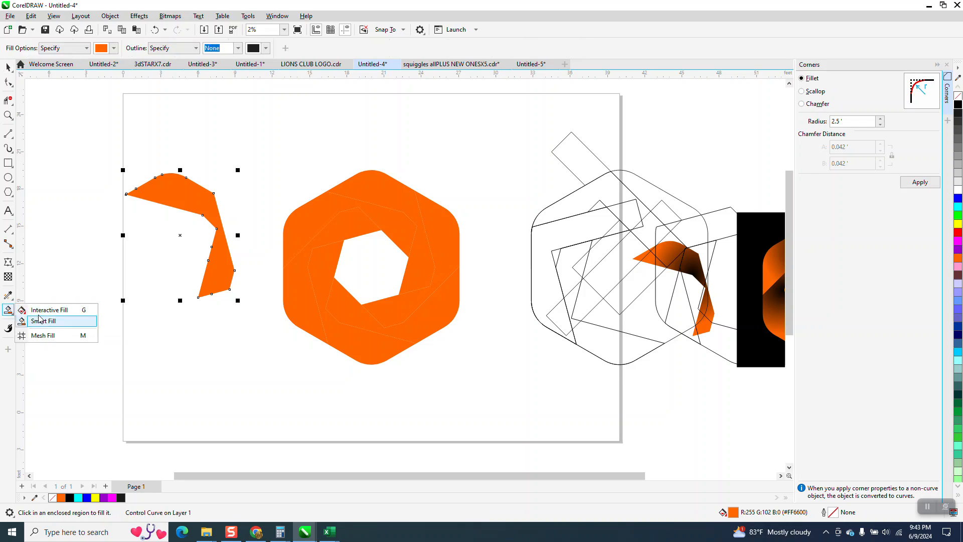
pyautogui.moveTo(185, 190); pyautogui.dragTo(211, 288)
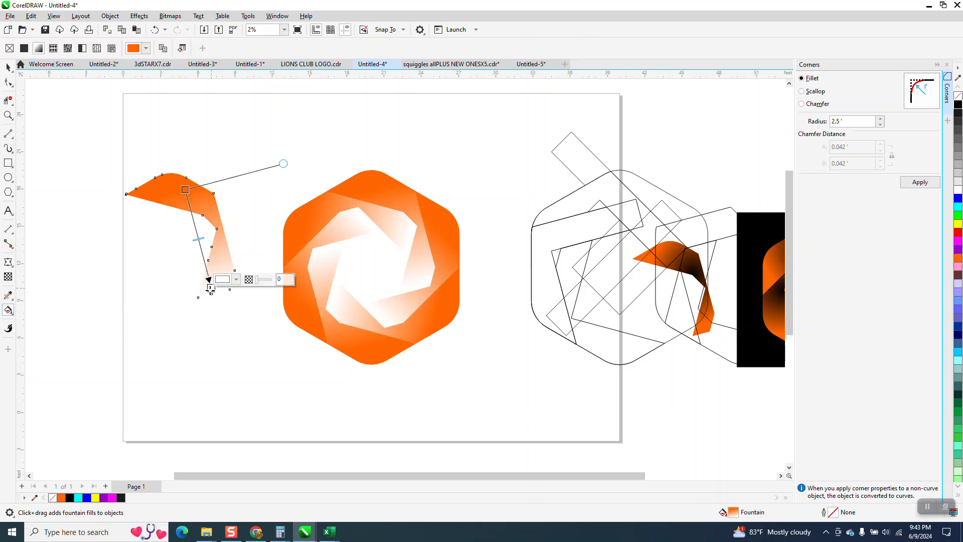
pyautogui.moveTo(957, 106); pyautogui.dragTo(163, 282)
pyautogui.moveTo(185, 190); pyautogui.dragTo(217, 221)
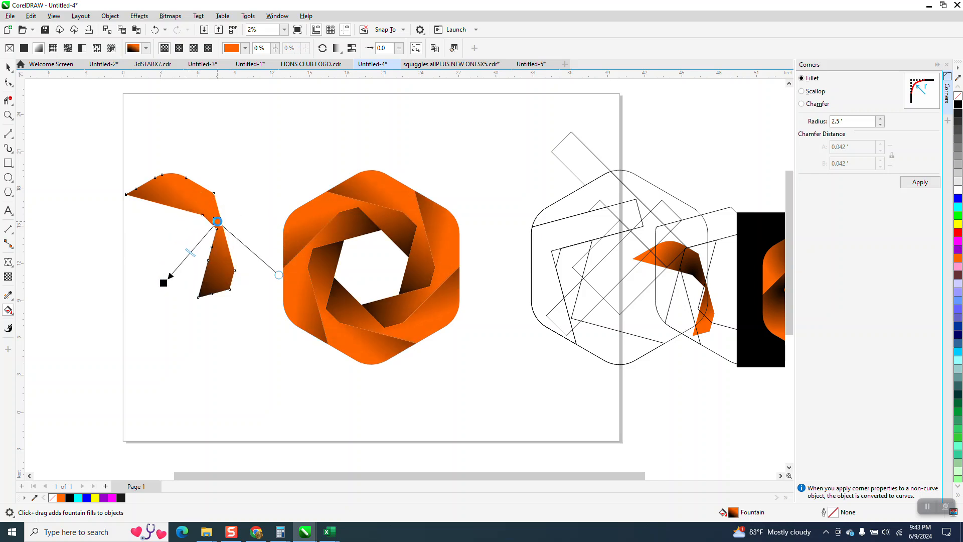
pyautogui.moveTo(164, 282); pyautogui.dragTo(162, 261)
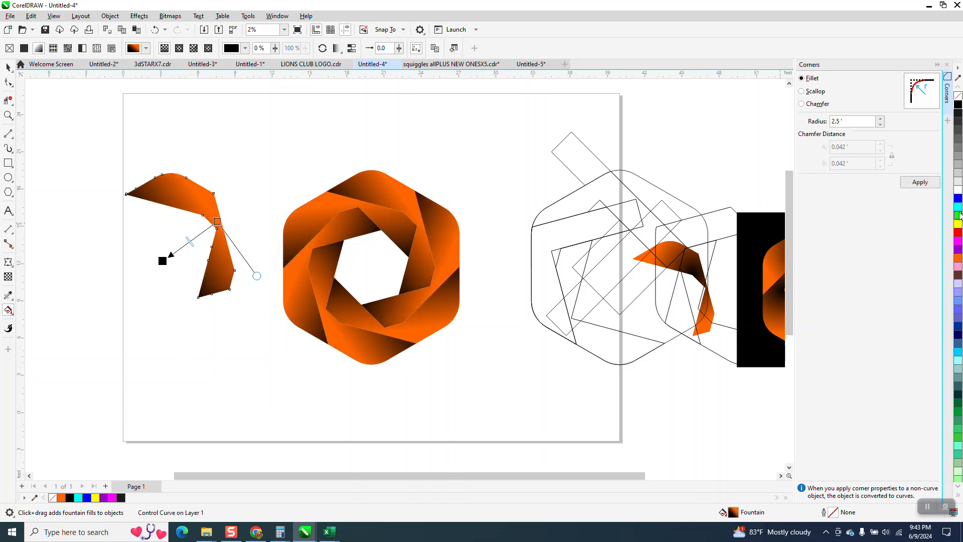
# Step: Try a green intermediate colour in the control piece's fountain fill, adjust its position and remove it
pyautogui.moveTo(801, 227); pyautogui.dragTo(200, 234)
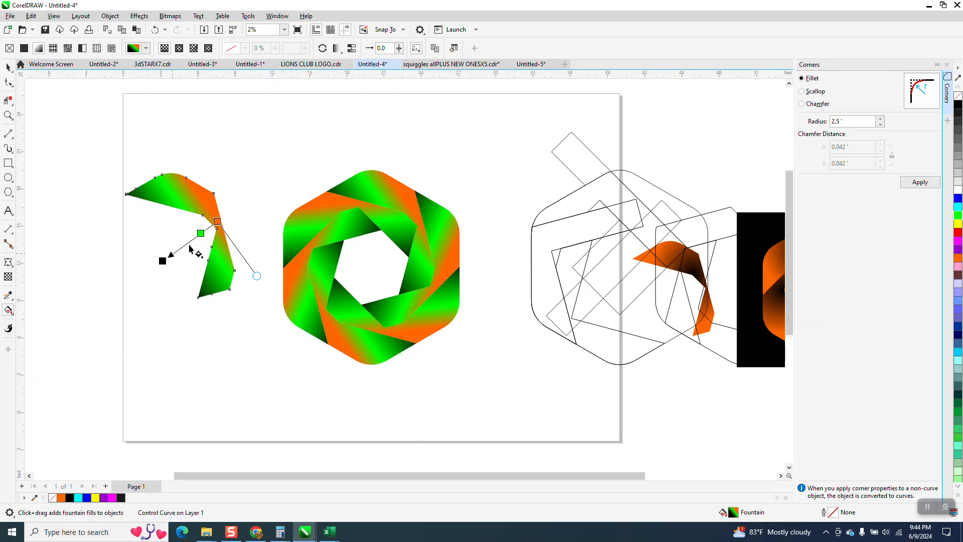
pyautogui.moveTo(200, 233)
pyautogui.mouseDown()
pyautogui.moveTo(187, 246)
pyautogui.moveTo(217, 219)
pyautogui.moveTo(196, 237)
pyautogui.mouseUp()
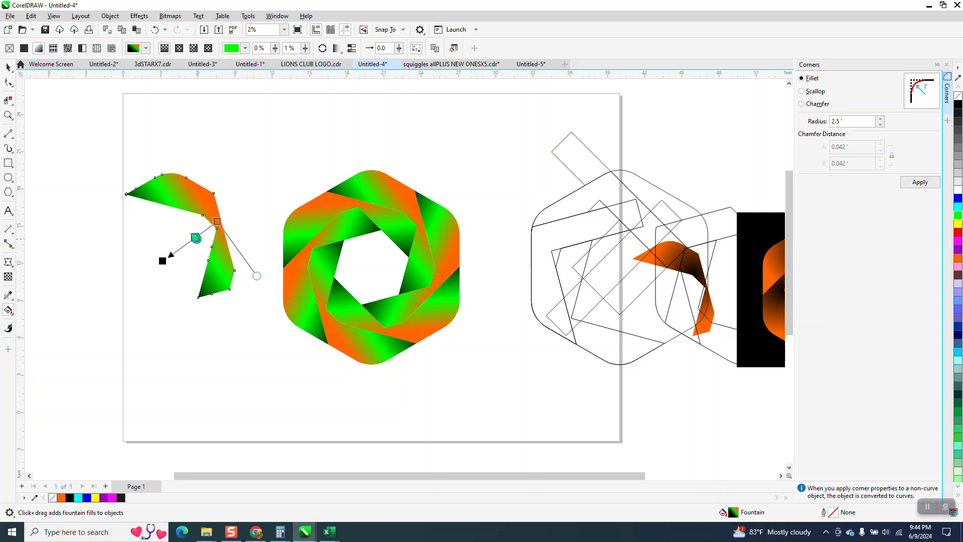
pyautogui.doubleClick(196, 237)
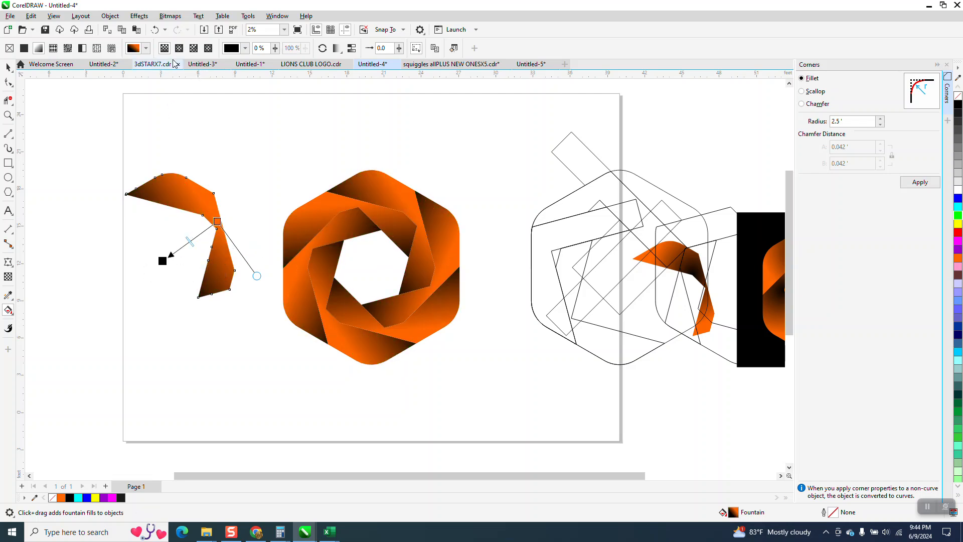
# Step: Change the control piece's fill to an elliptical fountain fill with black centred at the bend and orange outside, stretching the ellipse diagonally
pyautogui.click(179, 48)
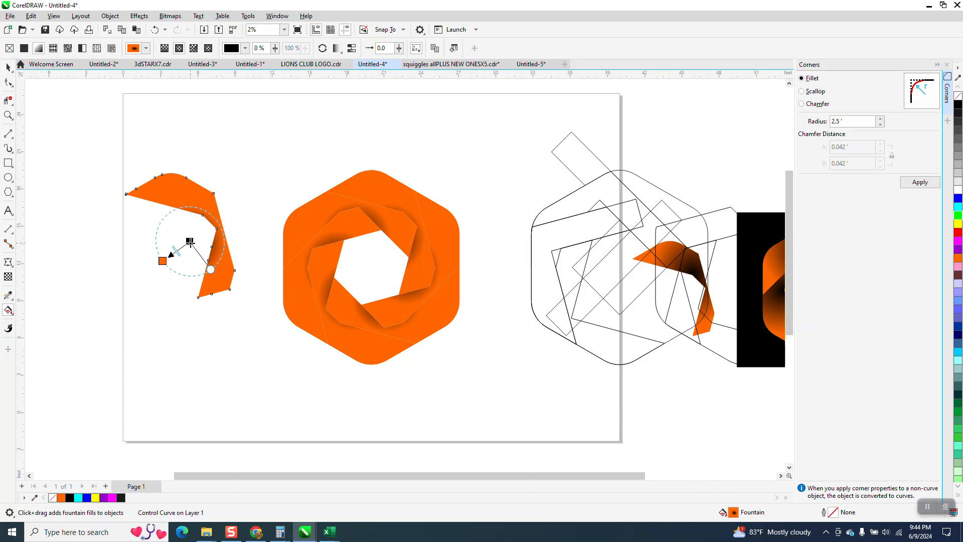
pyautogui.moveTo(190, 242); pyautogui.dragTo(212, 218)
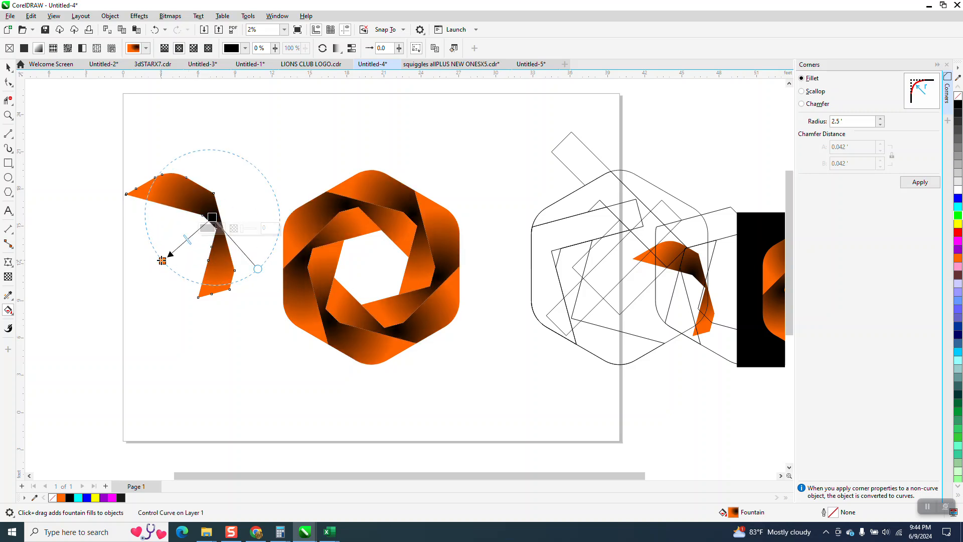
pyautogui.moveTo(162, 260); pyautogui.dragTo(144, 233)
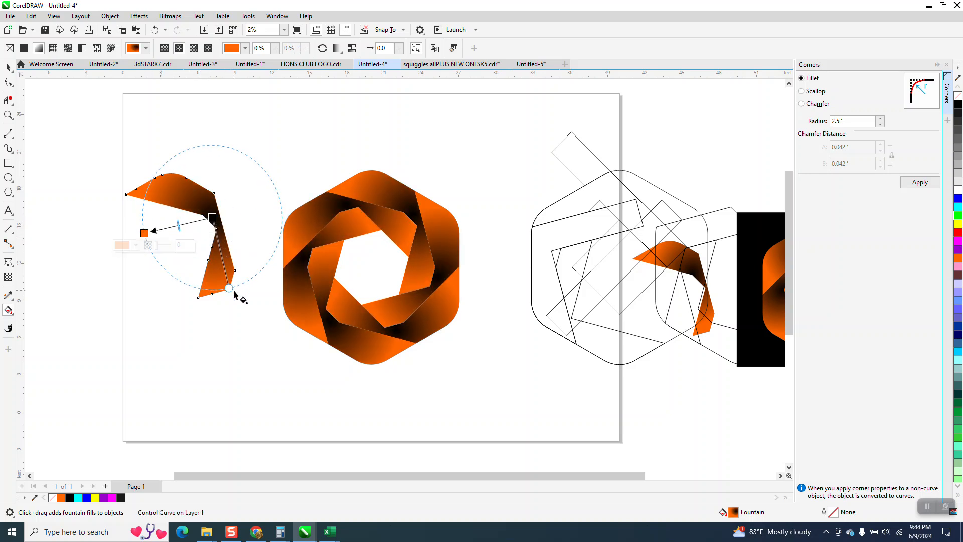
pyautogui.moveTo(231, 290)
pyautogui.mouseDown()
pyautogui.moveTo(251, 317)
pyautogui.moveTo(229, 262)
pyautogui.moveTo(251, 218)
pyautogui.moveTo(240, 162)
pyautogui.moveTo(224, 137)
pyautogui.moveTo(161, 143)
pyautogui.moveTo(221, 176)
pyautogui.moveTo(218, 160)
pyautogui.mouseUp()
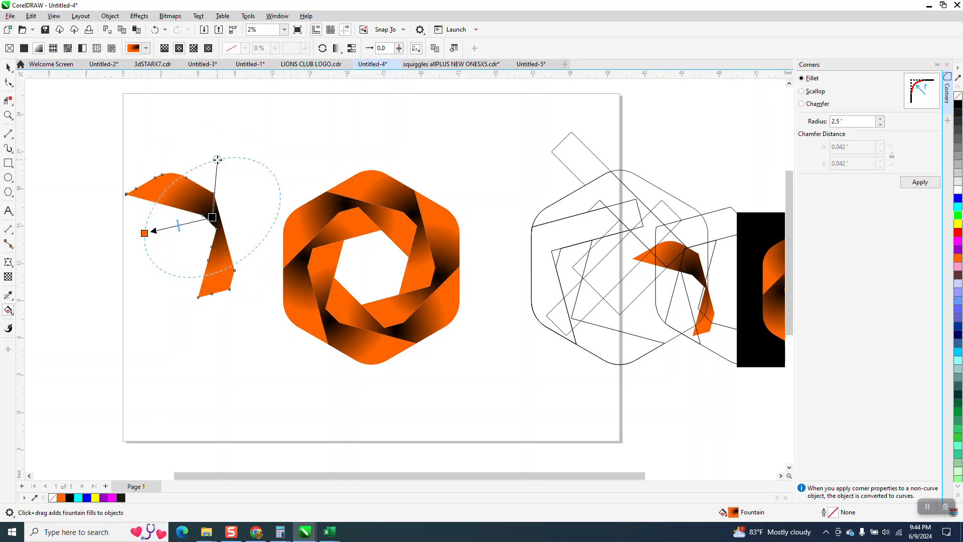
pyautogui.click(8, 67)
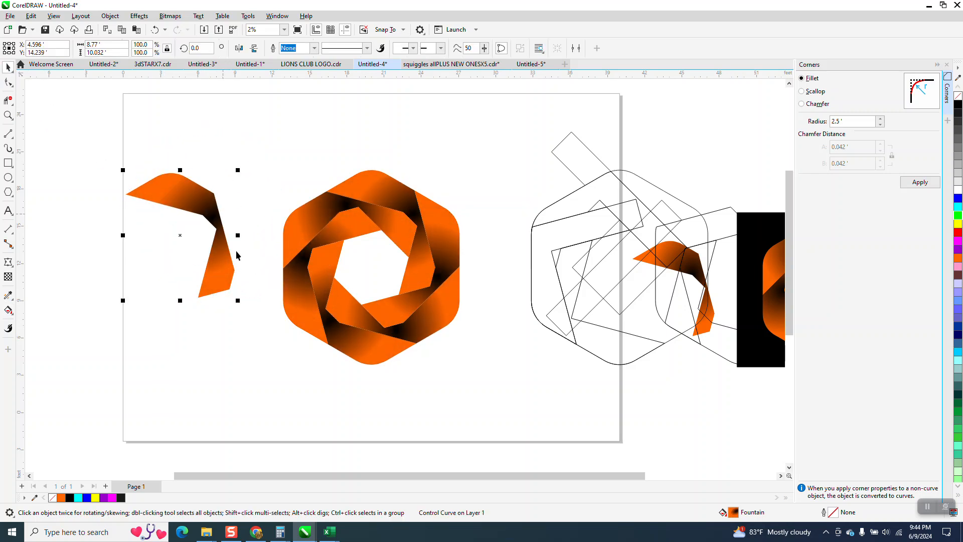
# Step: Examine the shaded ring alongside the reference artwork and inspect the outlined ring below the page
pyautogui.scroll(-1, 230, 248)
pyautogui.click(8, 114)
pyautogui.moveTo(256, 185); pyautogui.dragTo(489, 383)
pyautogui.scroll(-2, 528, 276)
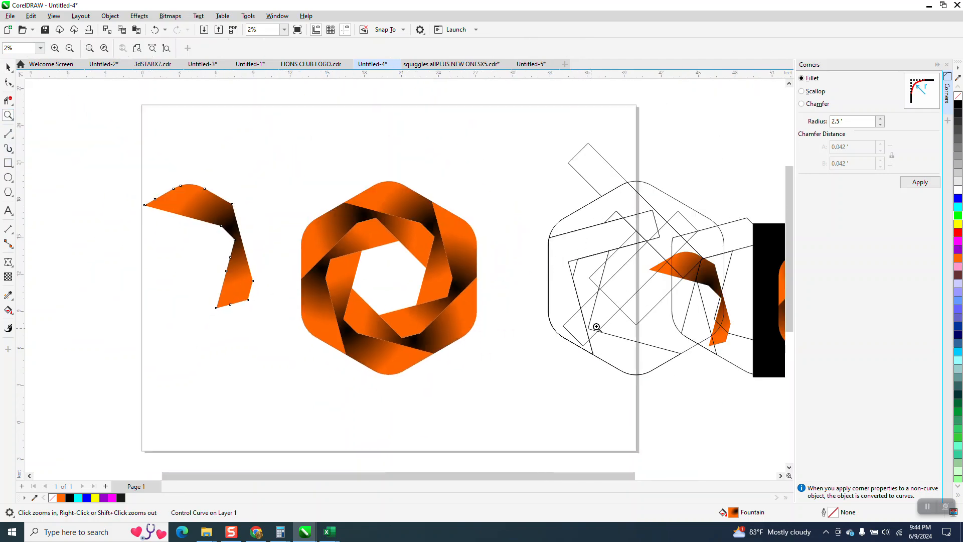
pyautogui.scroll(-3, 574, 274)
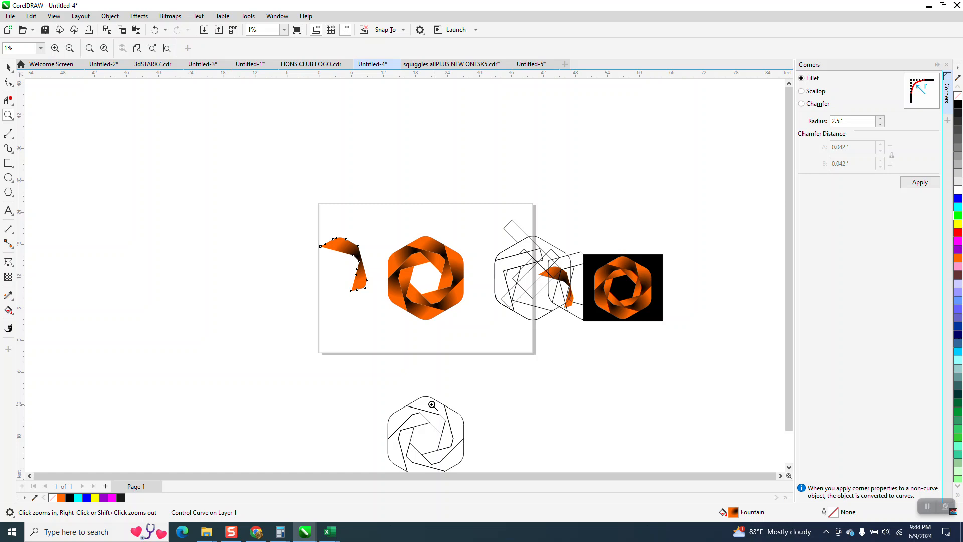
pyautogui.scroll(3, 463, 455)
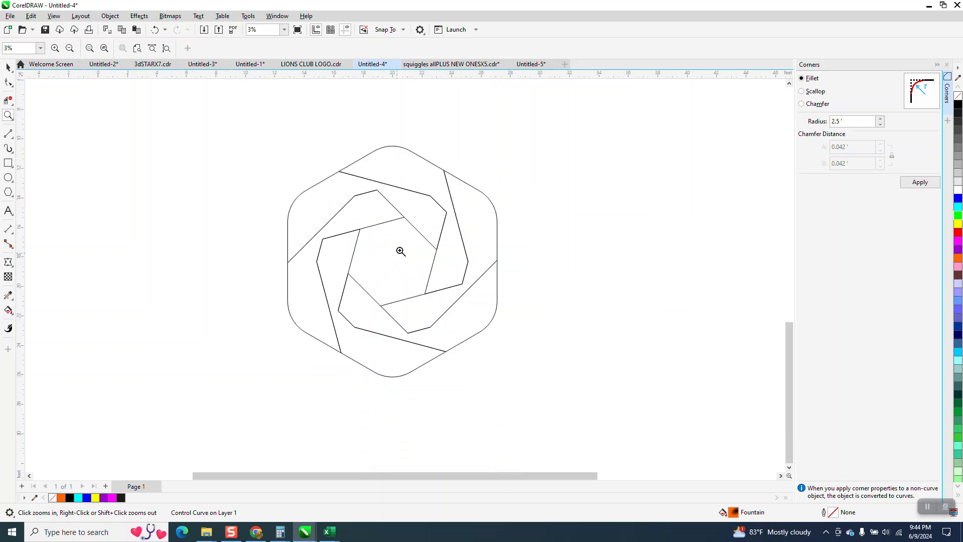
pyautogui.scroll(-3, 391, 263)
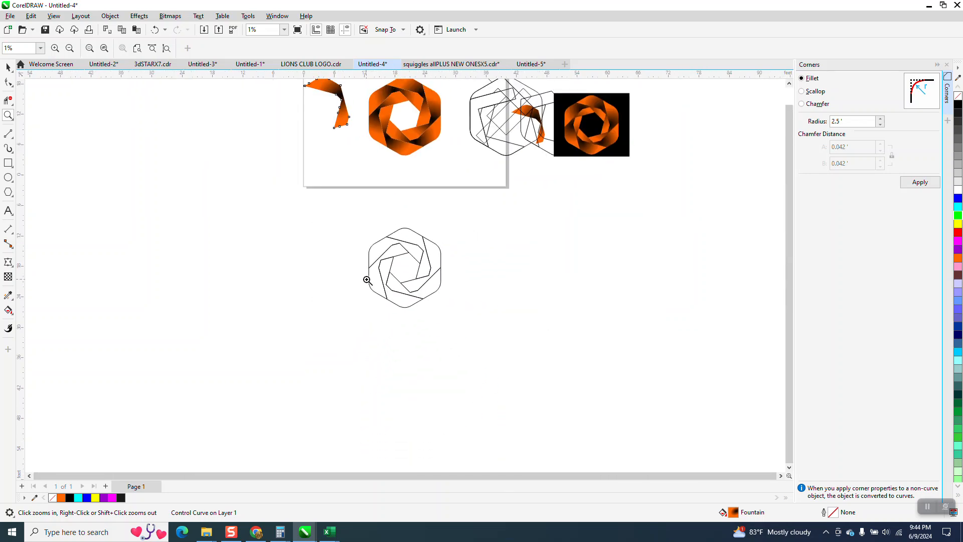